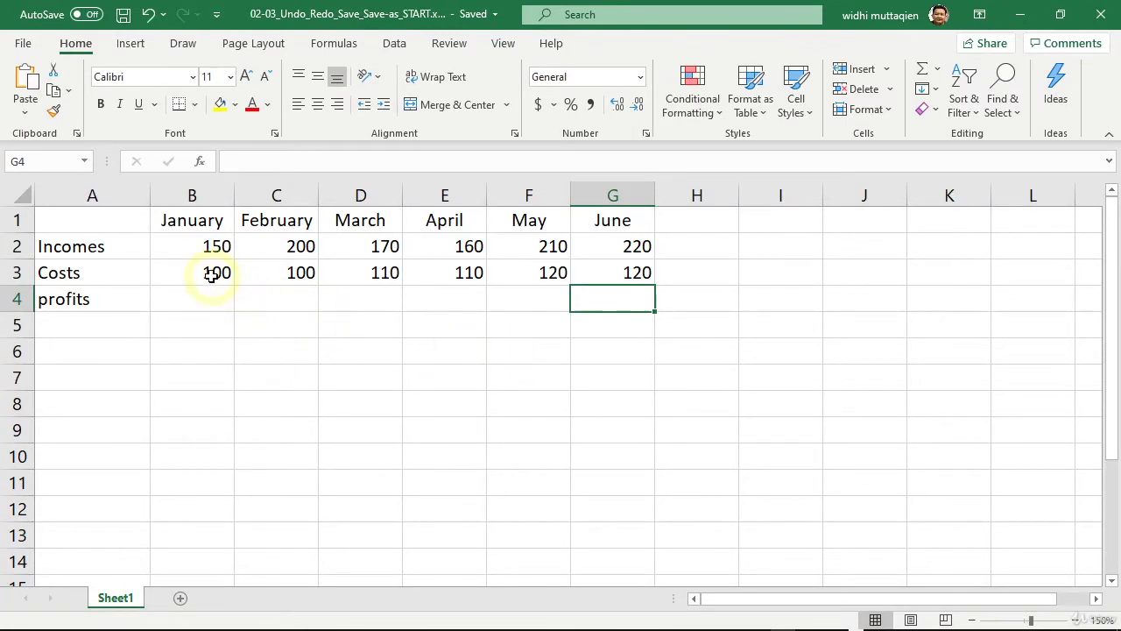
# - Clear the monthly cost values in B3:G3 and undo the deletion
pyautogui.moveTo(217, 275); pyautogui.dragTo(630, 271)
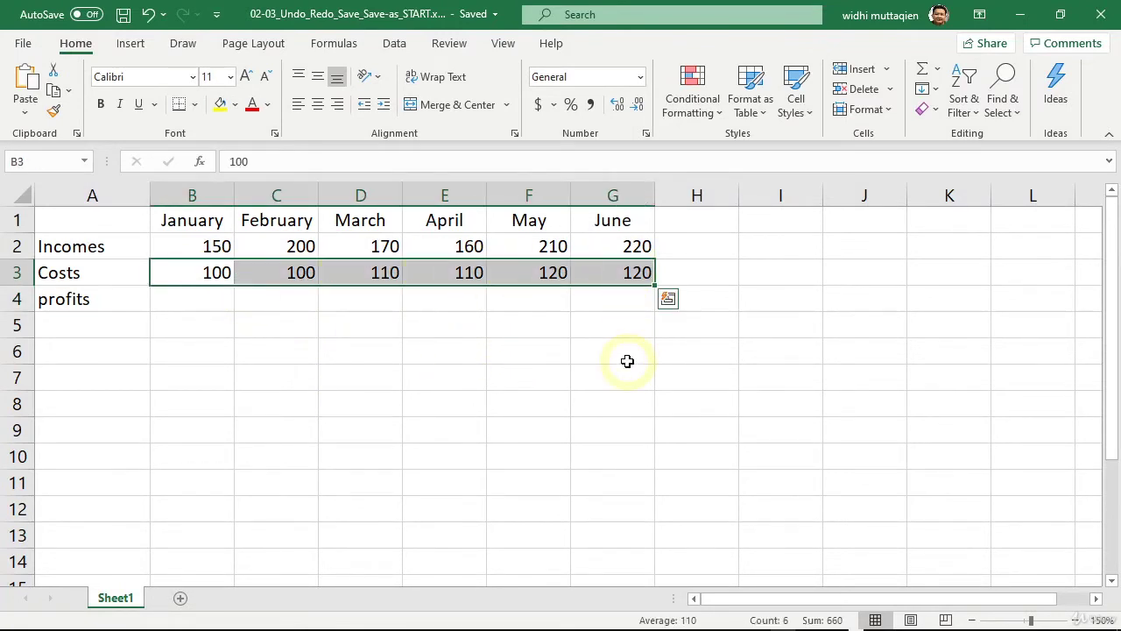
pyautogui.press('Delete')
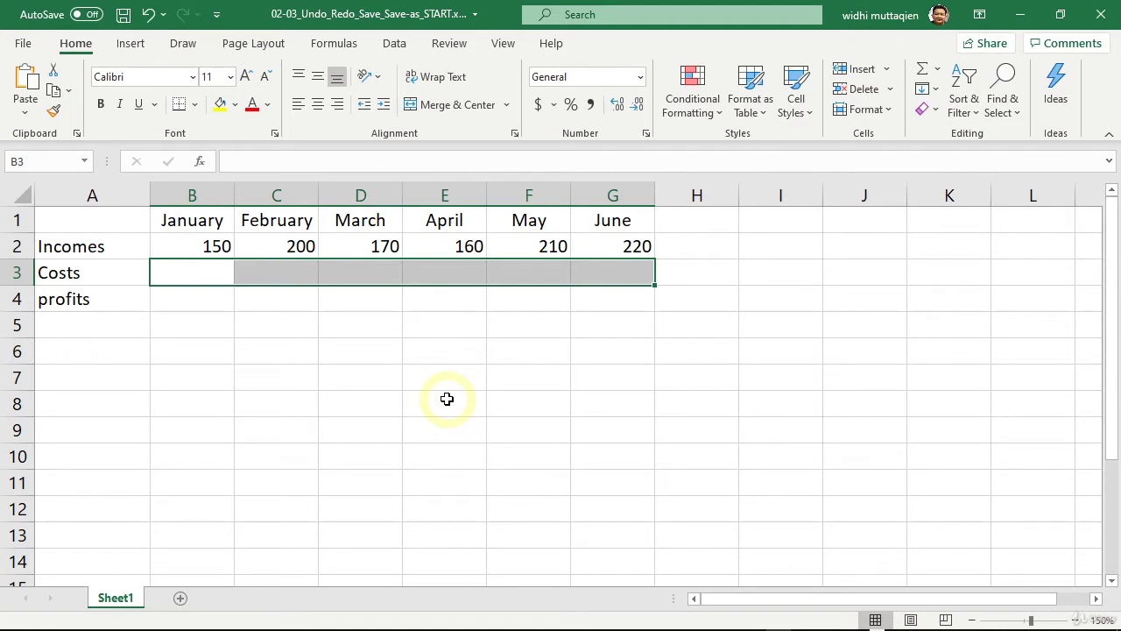
pyautogui.hotkey('ctrl', 'z')
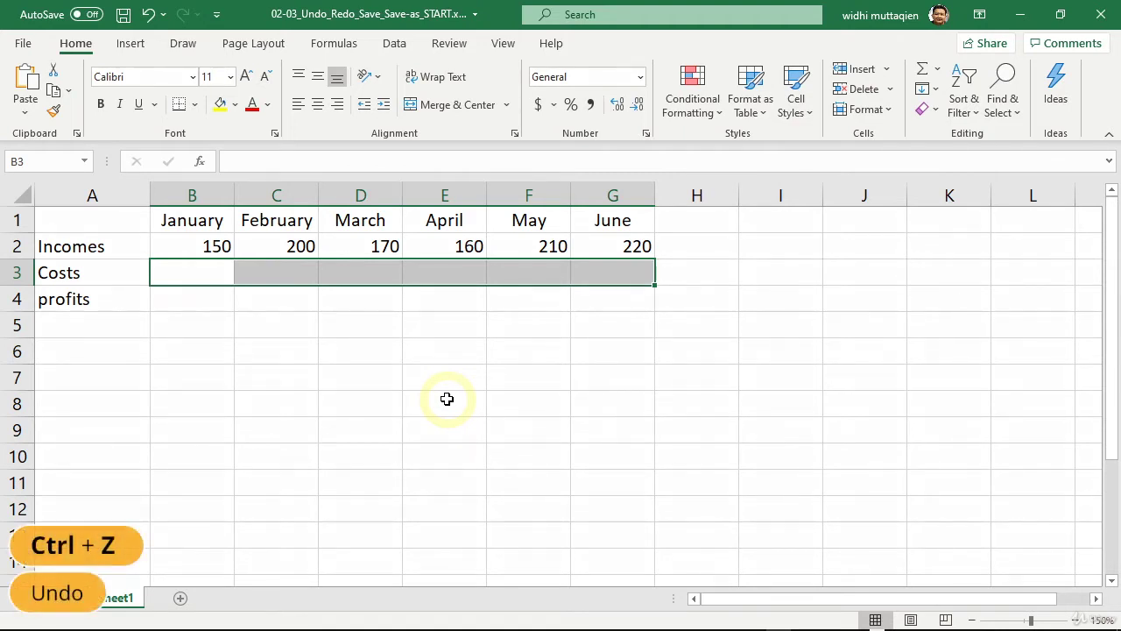
pyautogui.hotkey('ctrl', 'z')
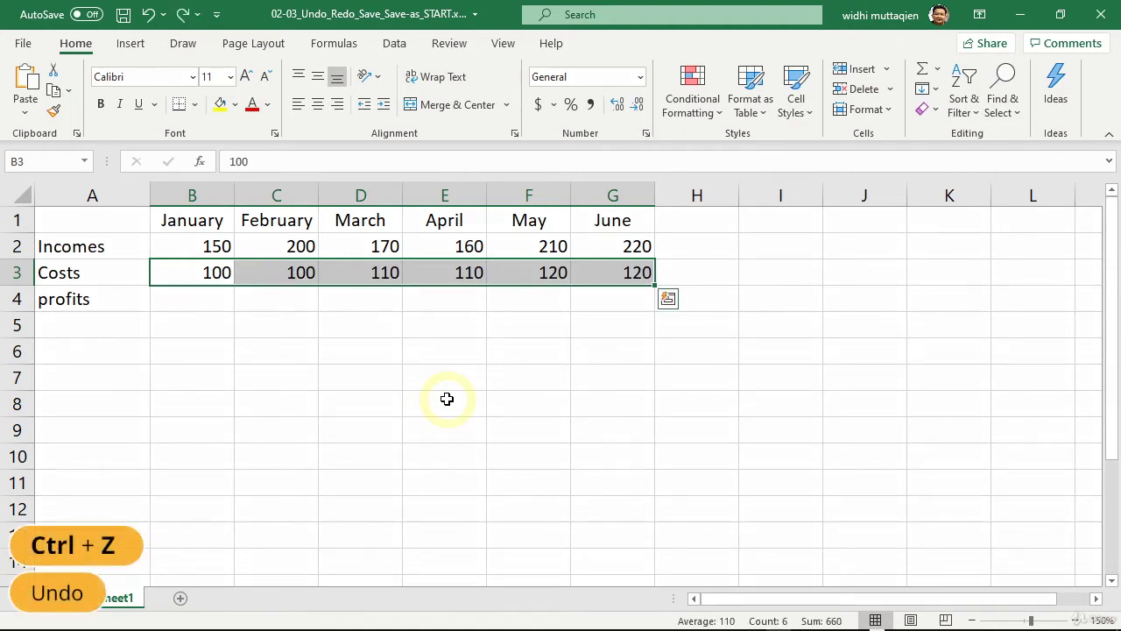
# - Clear the January to June costs in row 3 once more and undo that deletion
pyautogui.press('Delete')
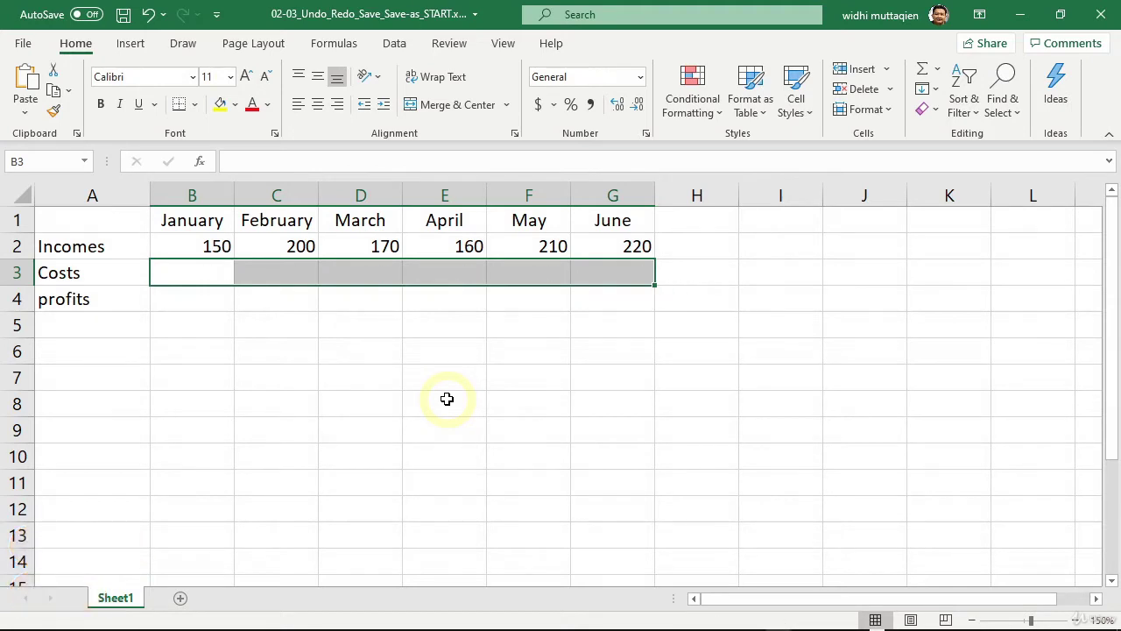
pyautogui.click(149, 15)
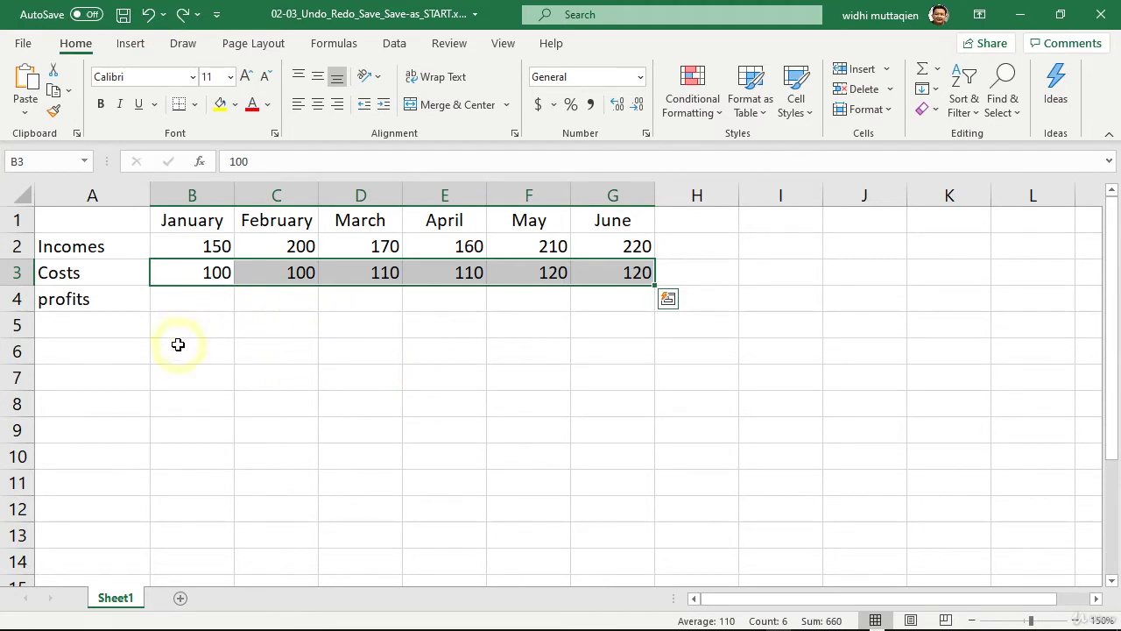
pyautogui.press('Escape')
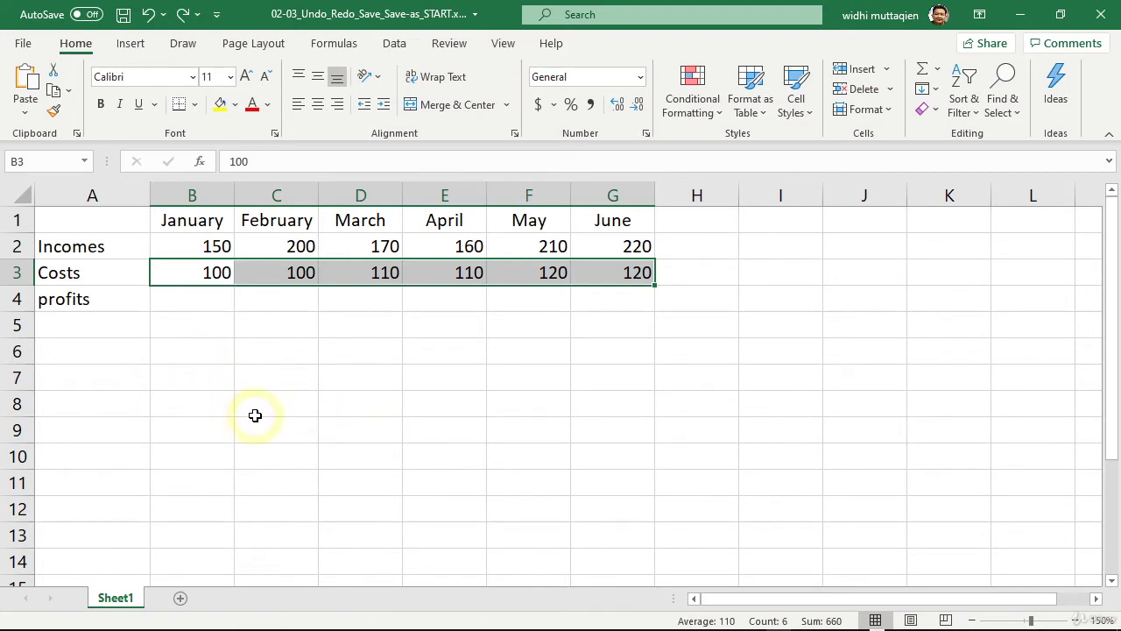
pyautogui.hotkey('ctrl', 'y')
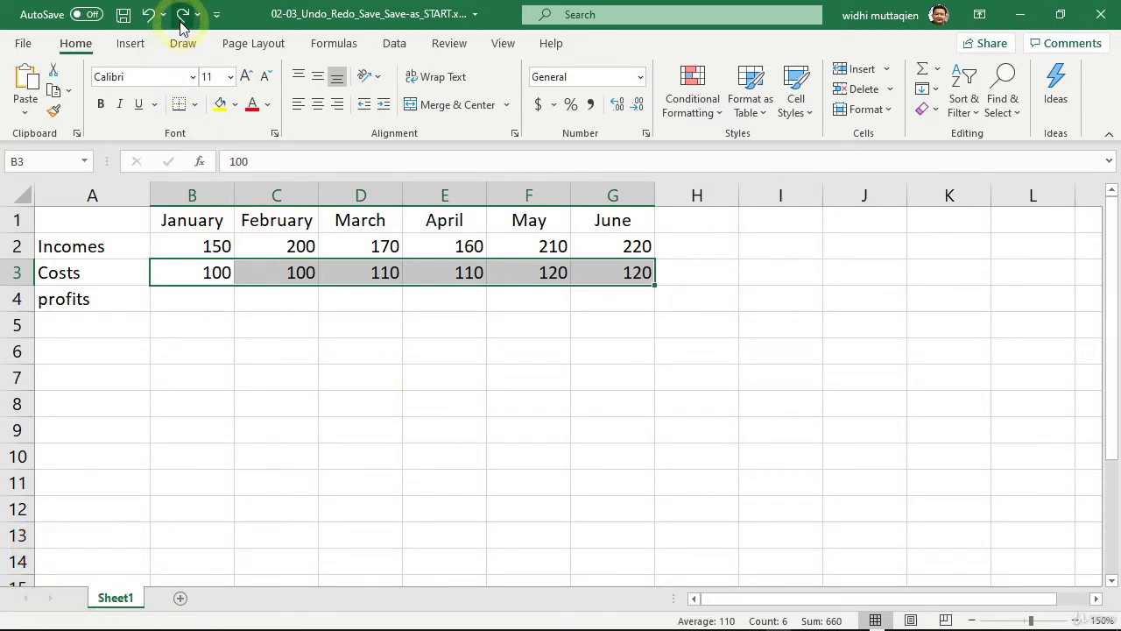
# - Enter the letters a, b, c, d and e in cells D6 to H6
pyautogui.click(369, 355)
pyautogui.write('a')
pyautogui.press('Tab')
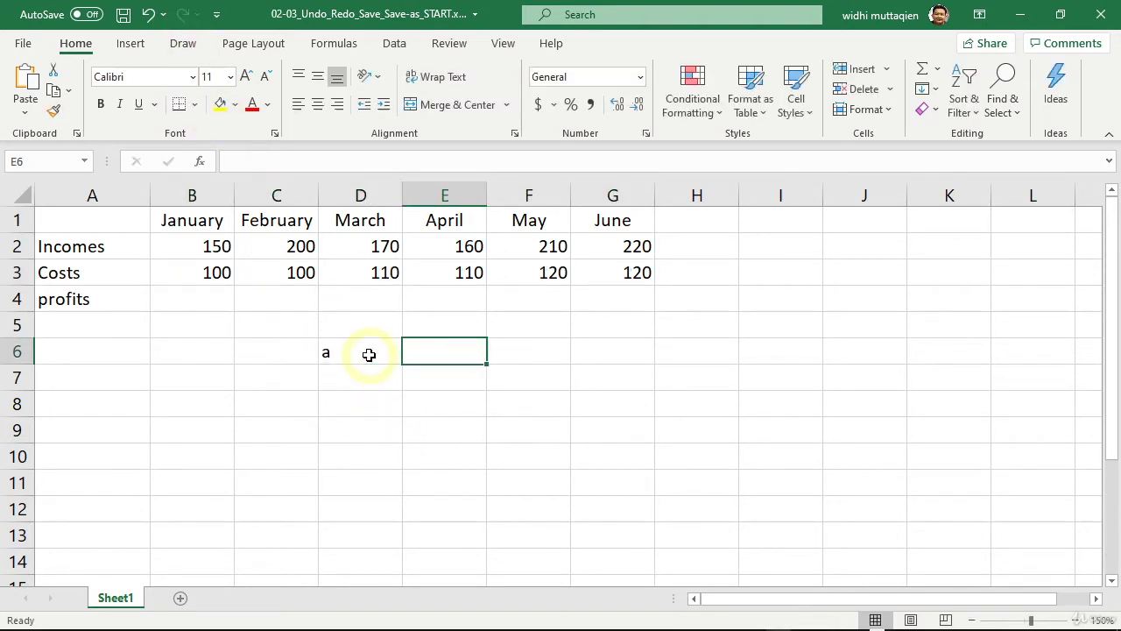
pyautogui.write('b')
pyautogui.press('Tab')
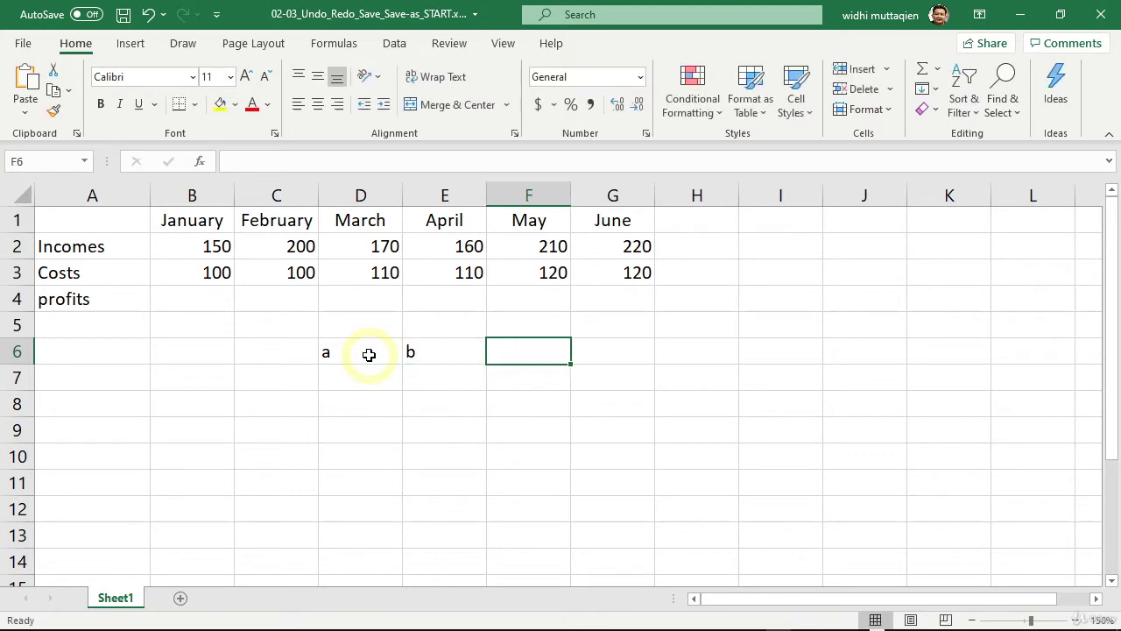
pyautogui.write('c')
pyautogui.press('Tab')
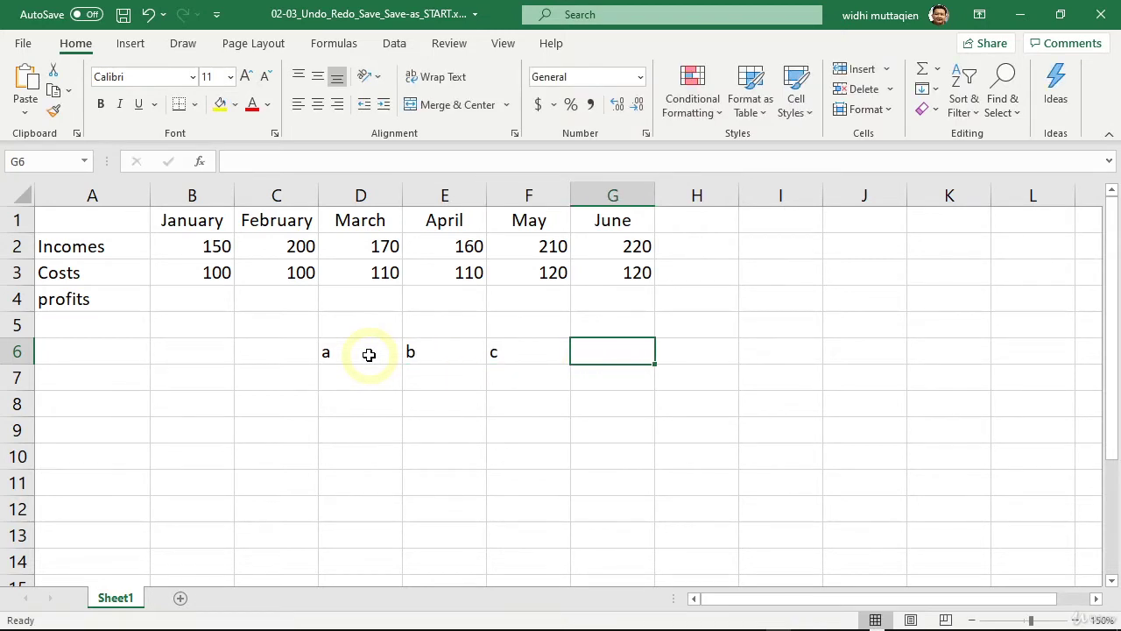
pyautogui.write('d')
pyautogui.press('Tab')
pyautogui.write('e')
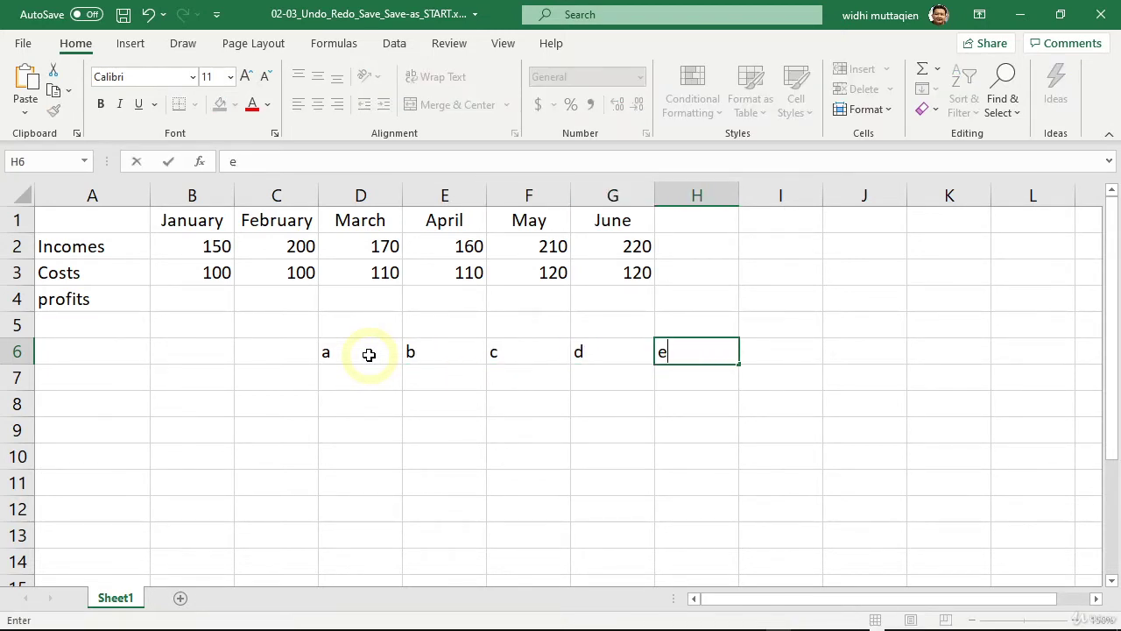
pyautogui.press('Tab')
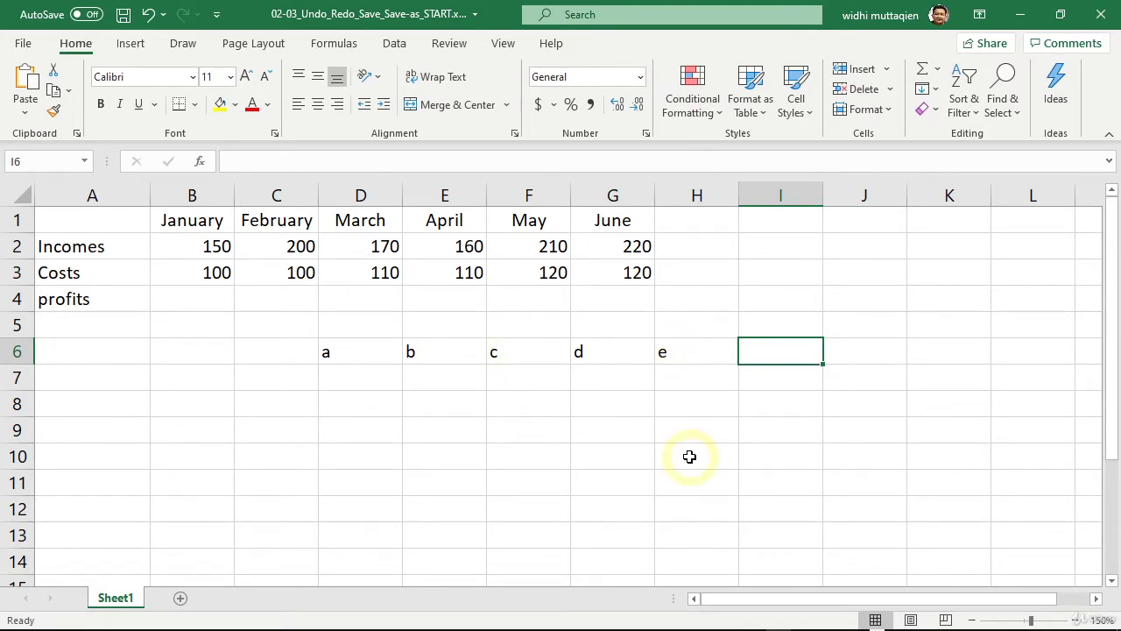
# - Undo the last four letter entries in row 6, from e back to b
pyautogui.hotkey('ctrl', 'z')
pyautogui.hotkey('ctrl', 'z')
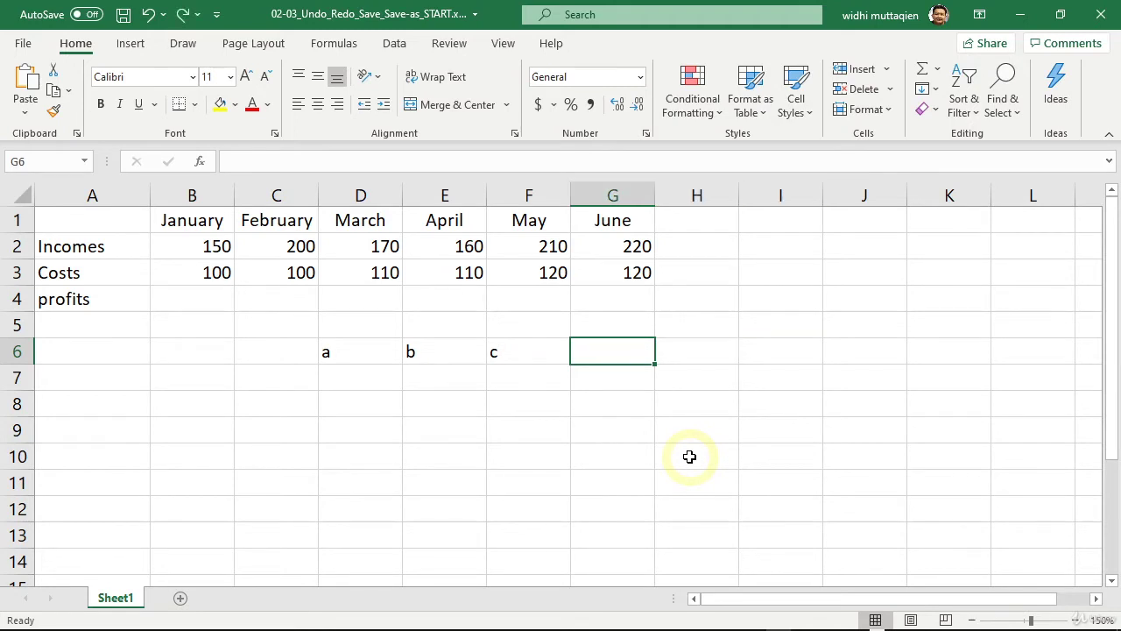
pyautogui.hotkey('ctrl', 'z')
pyautogui.hotkey('ctrl', 'z')
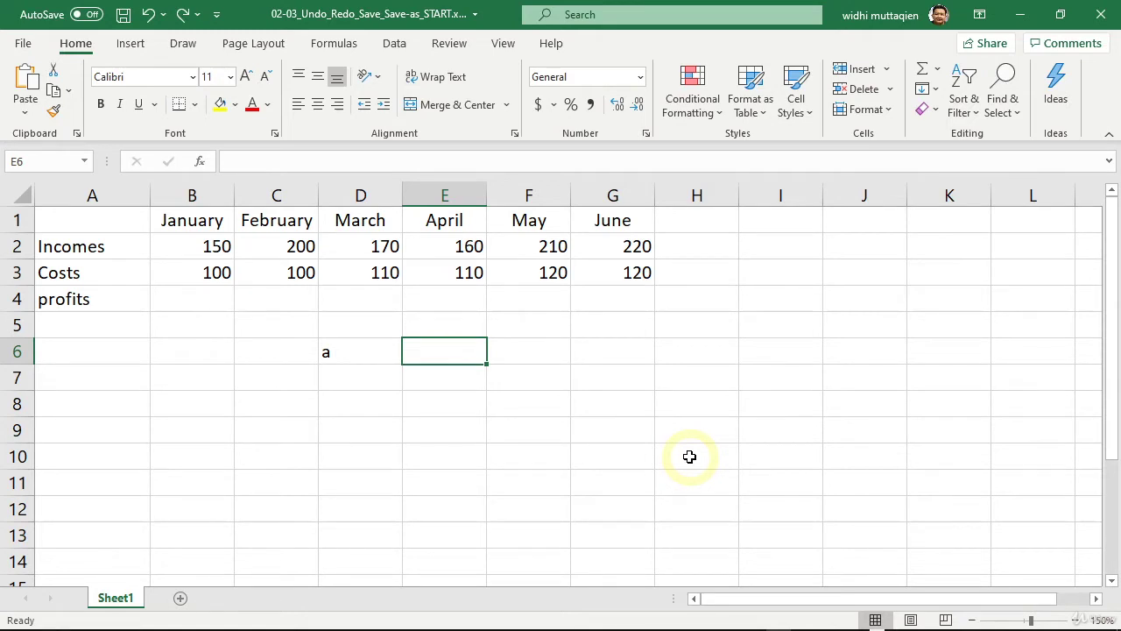
# - Redo the four undone letter entries b, c, d and e in row 6
pyautogui.hotkey('ctrl', 'y')
pyautogui.hotkey('ctrl', 'y')
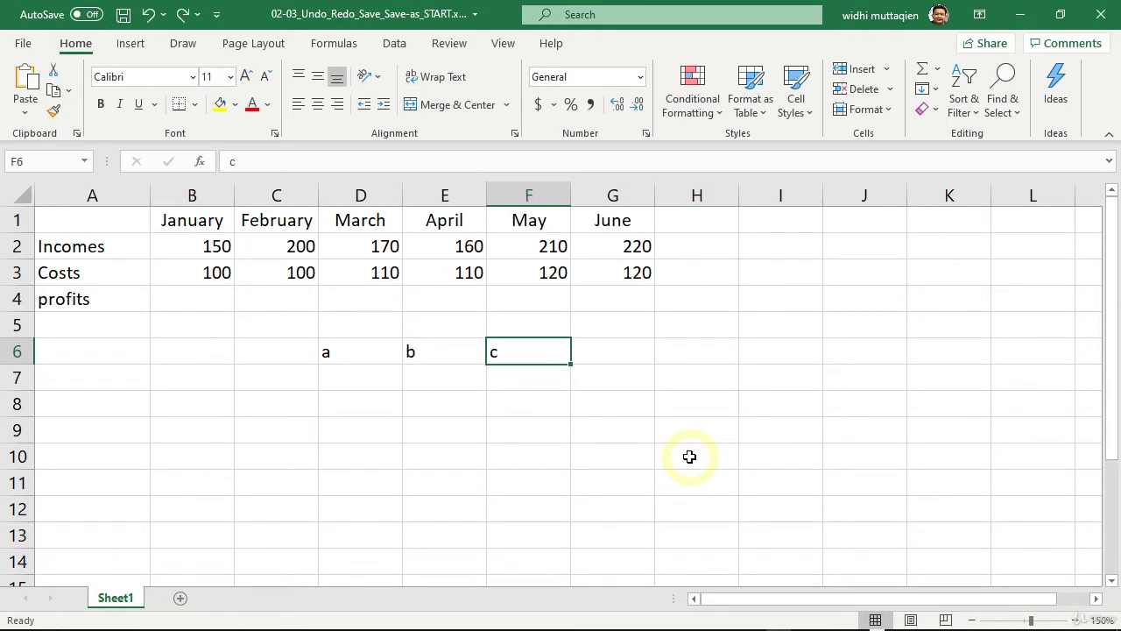
pyautogui.hotkey('ctrl', 'y')
pyautogui.hotkey('ctrl', 'y')
pyautogui.press('Tab')
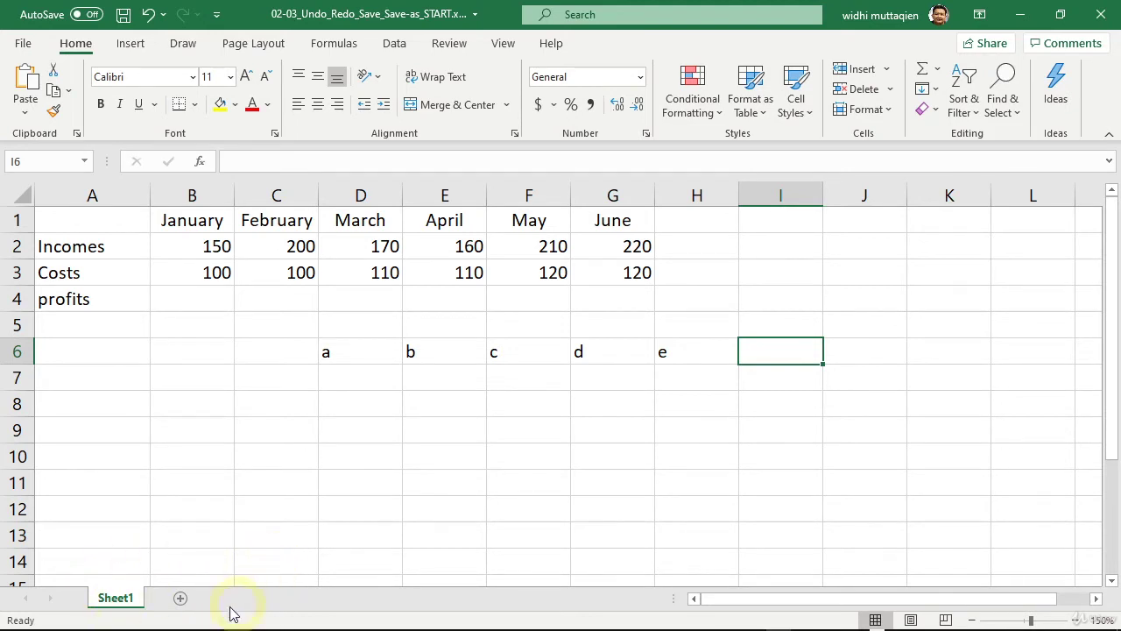
# - Add a new worksheet and undo the last cell entry, the letter e on Sheet1
pyautogui.click(181, 604)
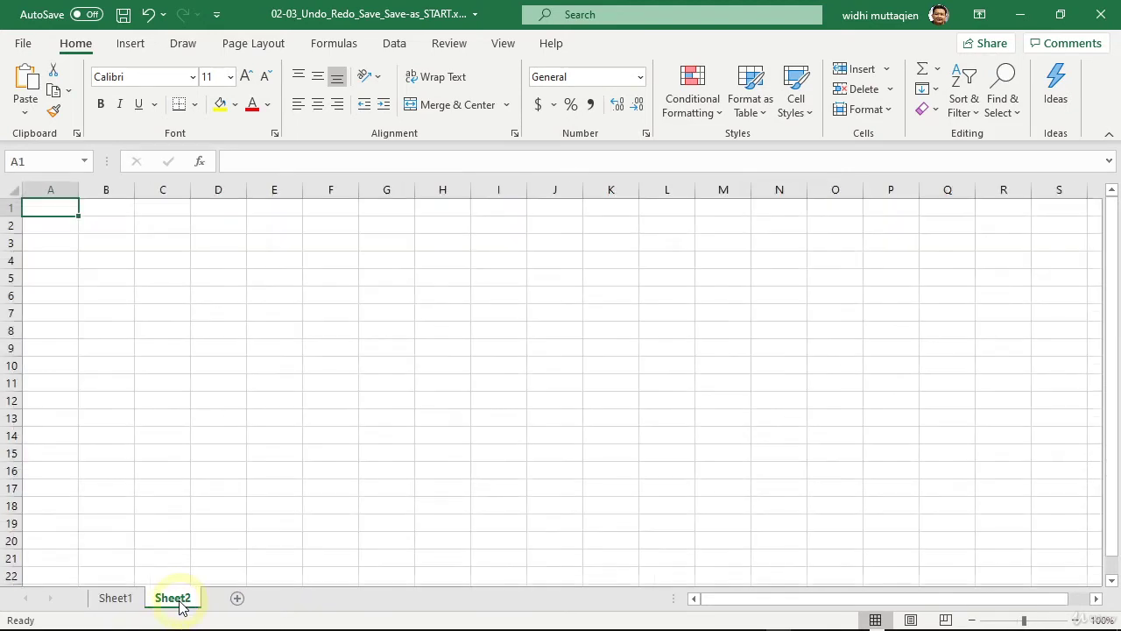
pyautogui.click(148, 14)
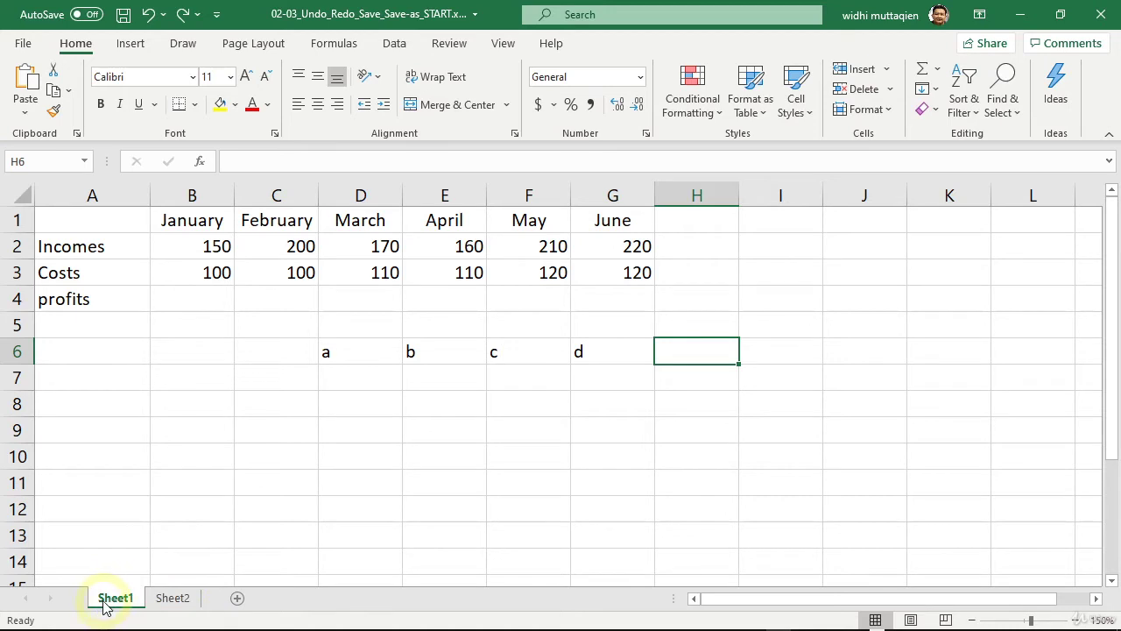
# - Delete the empty worksheet Sheet2 from the workbook
pyautogui.click(175, 603)
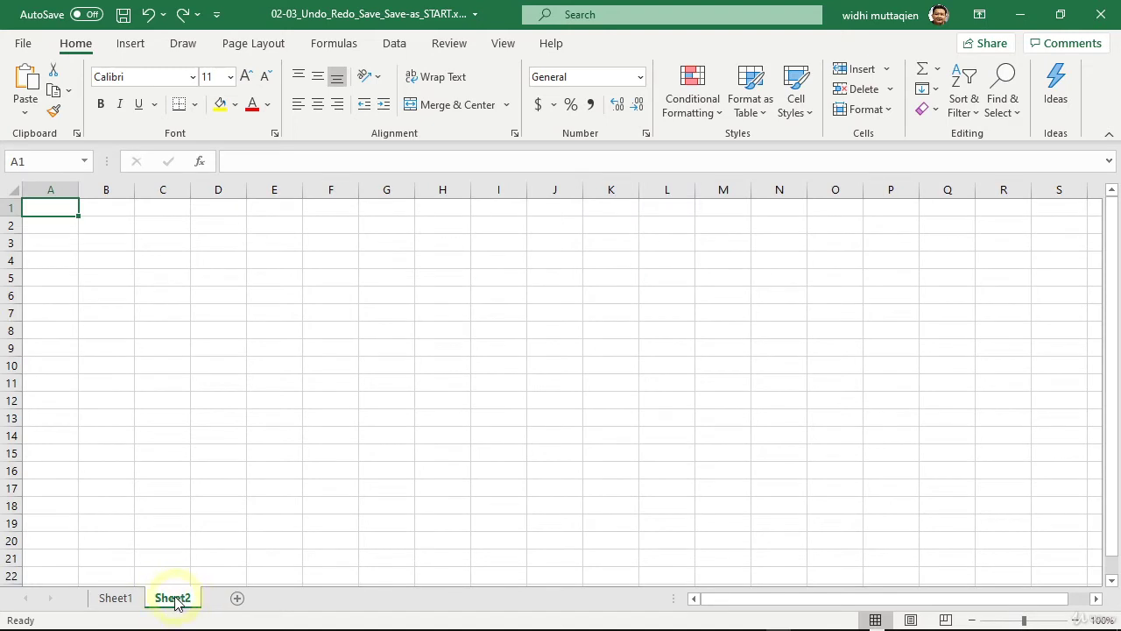
pyautogui.rightClick(175, 599)
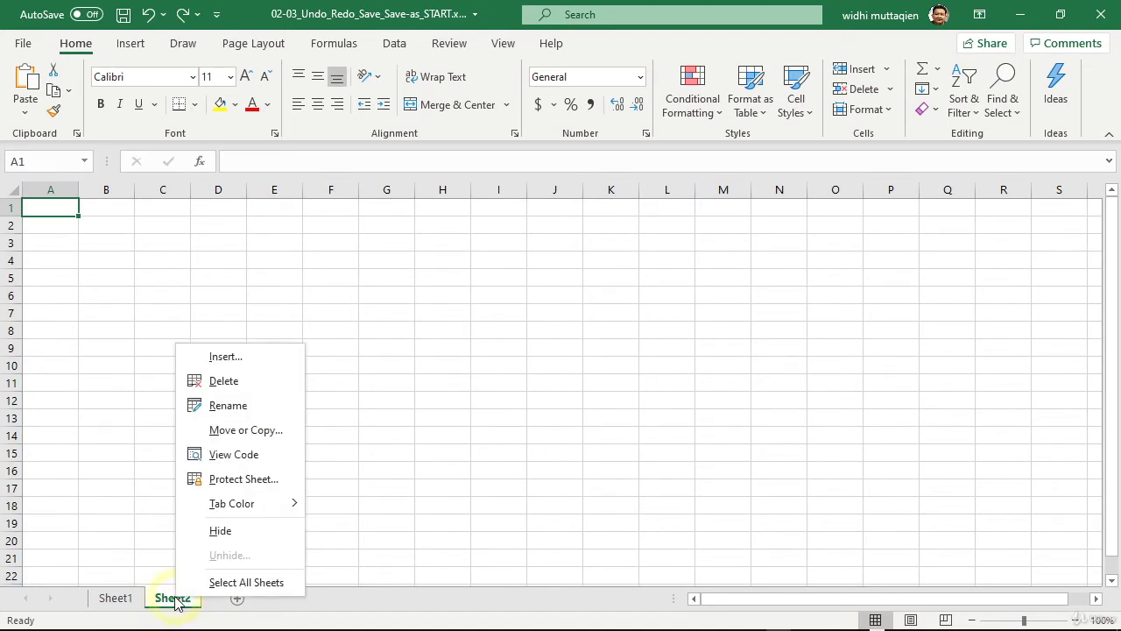
pyautogui.click(243, 389)
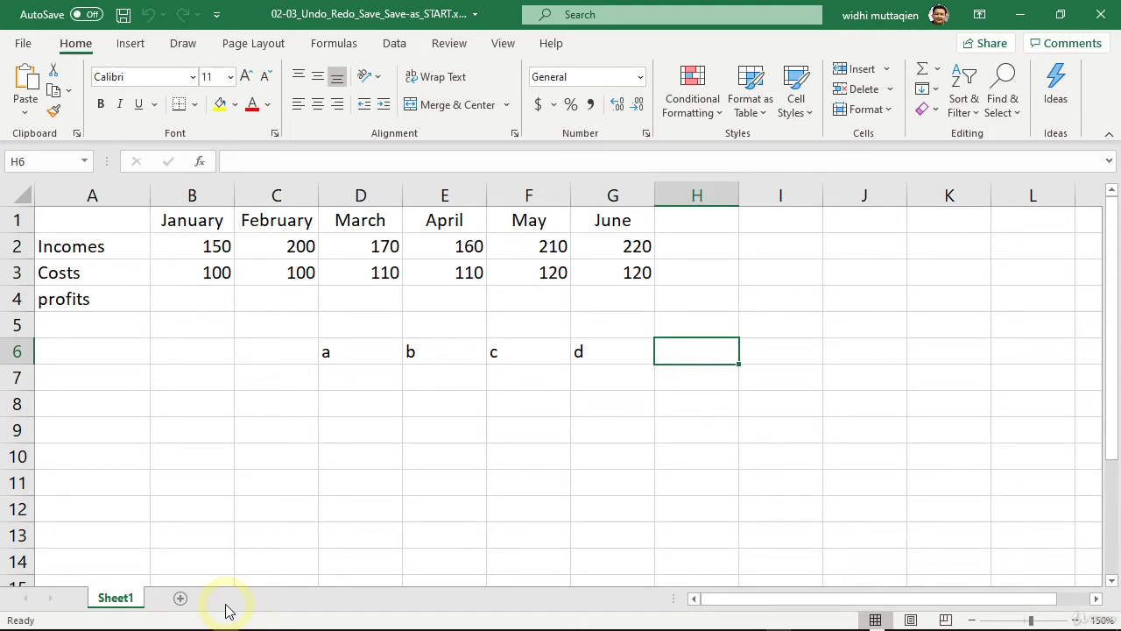
# - Add another worksheet and enter abc in its cell B2
pyautogui.click(181, 598)
pyautogui.click(112, 229)
pyautogui.write('abc')
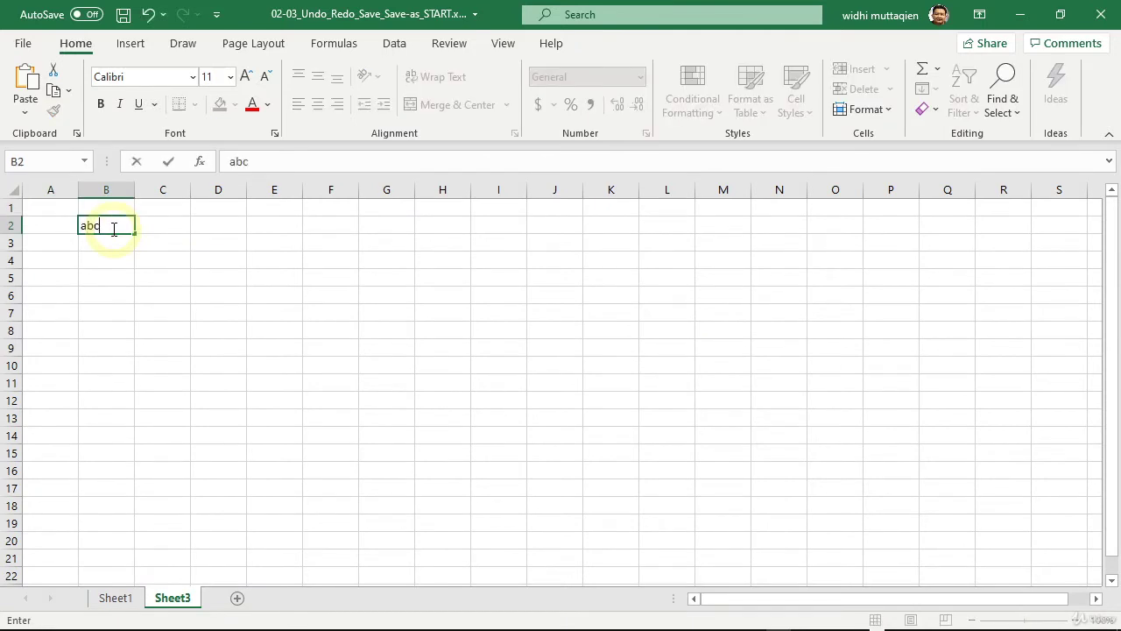
pyautogui.press('Return')
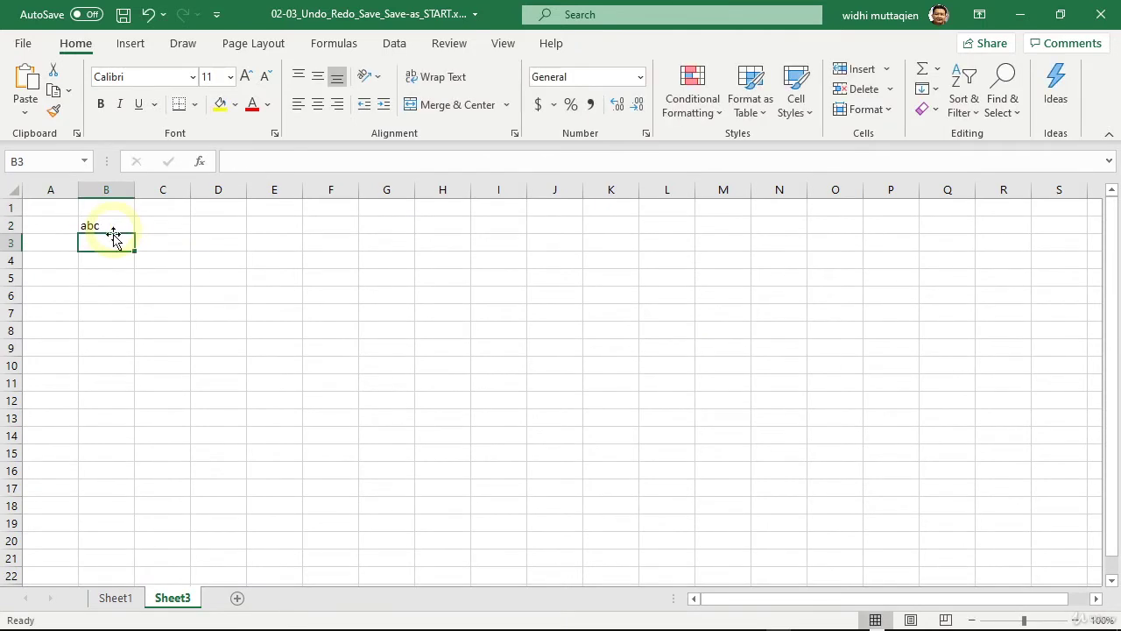
# - Permanently delete the worksheet that contains the abc entry
pyautogui.rightClick(172, 599)
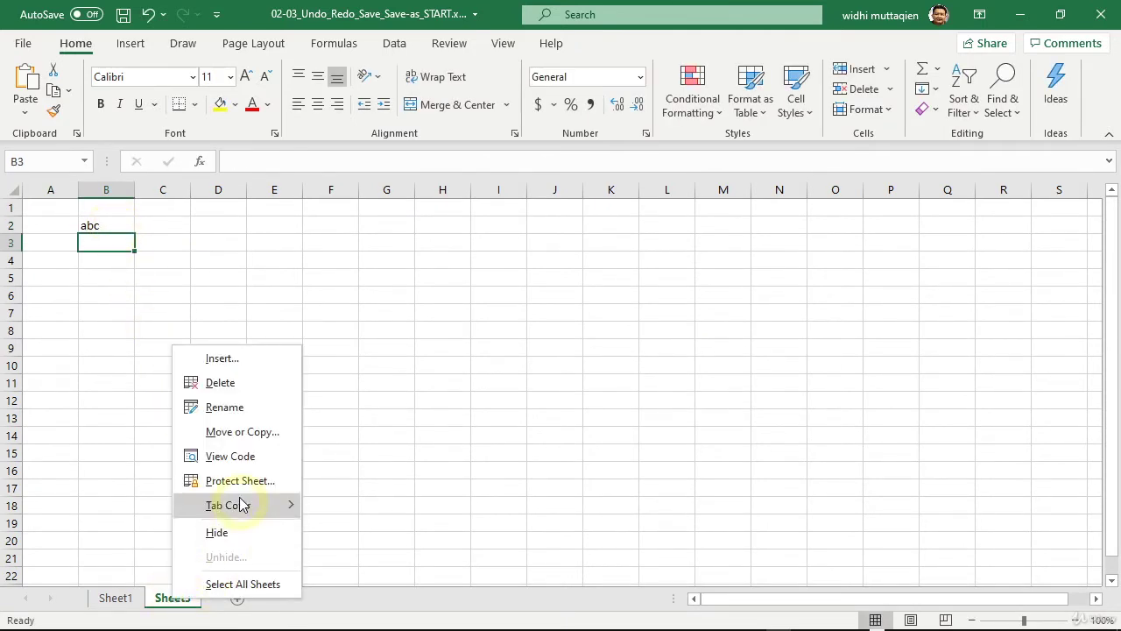
pyautogui.click(235, 385)
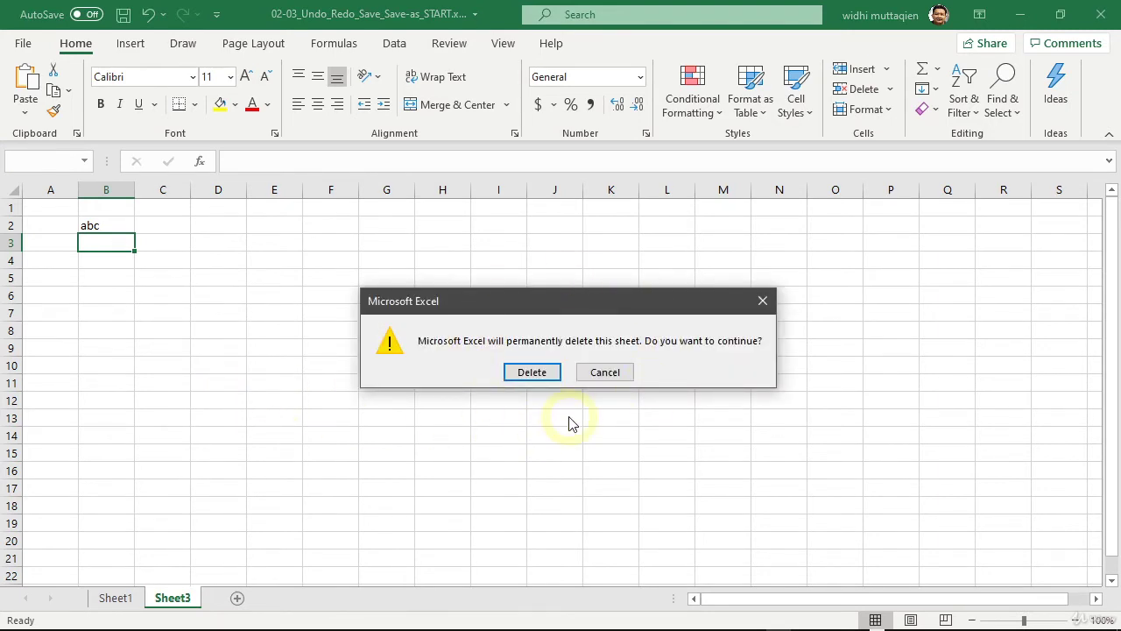
pyautogui.click(532, 372)
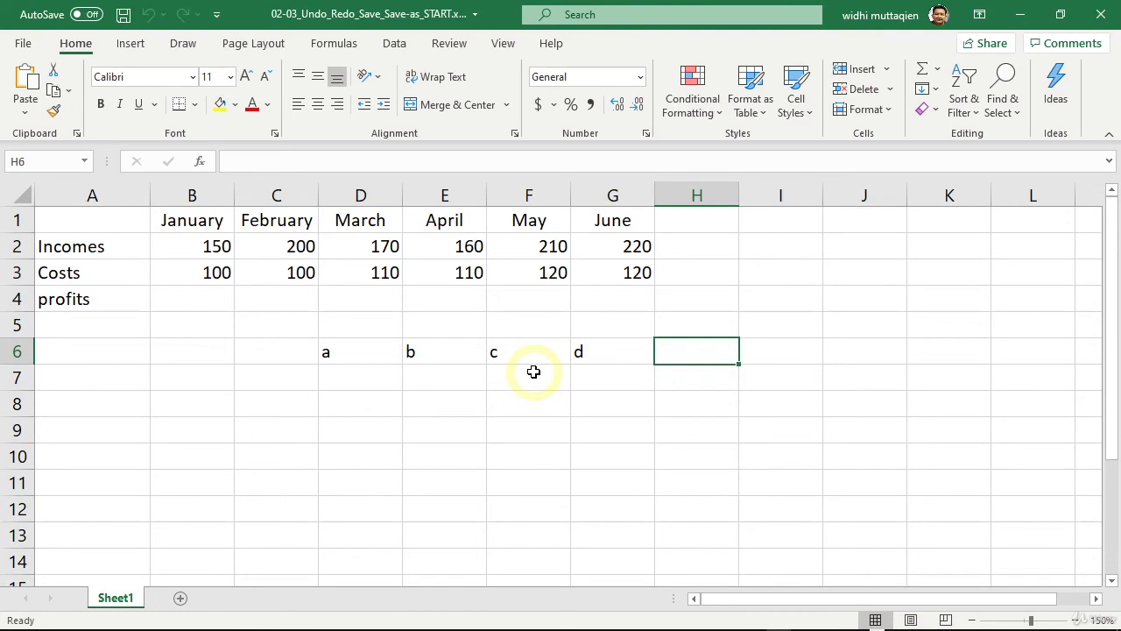
# - Add one more blank worksheet and delete it while it is still empty
pyautogui.click(181, 600)
pyautogui.rightClick(181, 602)
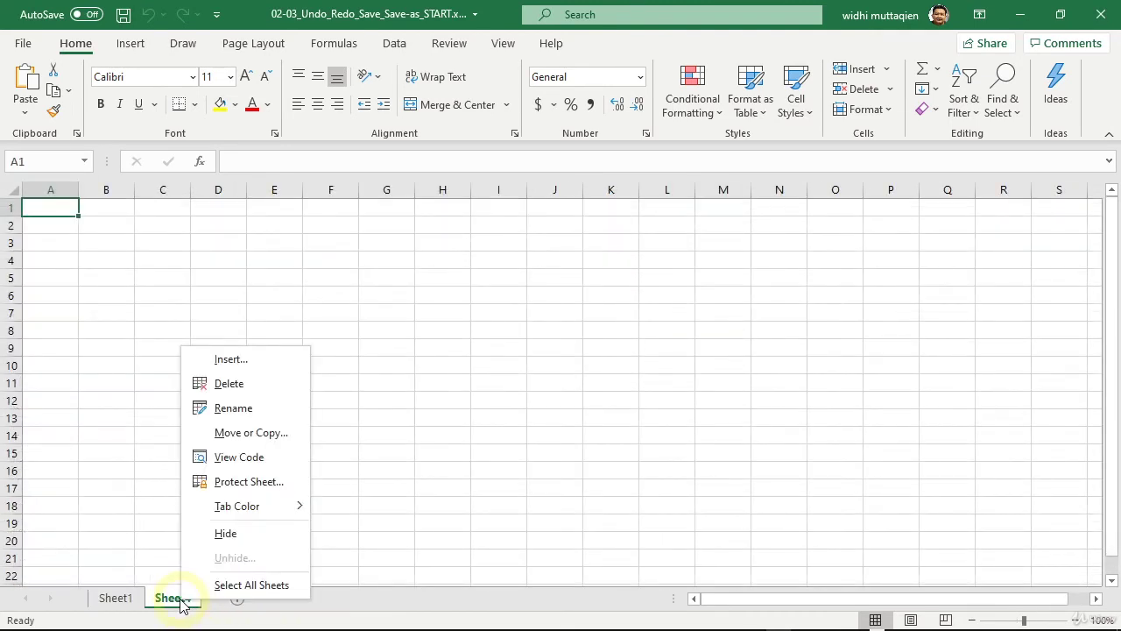
pyautogui.click(230, 384)
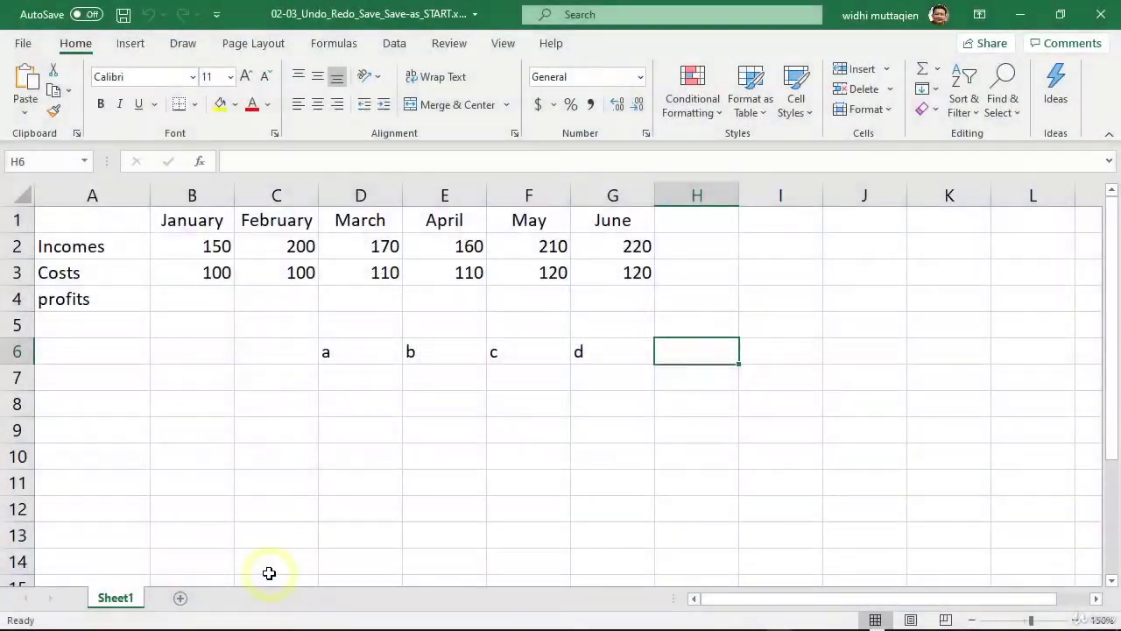
# - Save the workbook 02-03_Undo_Redo_Save_Save-as_START.xlsx under its existing name
pyautogui.click(23, 44)
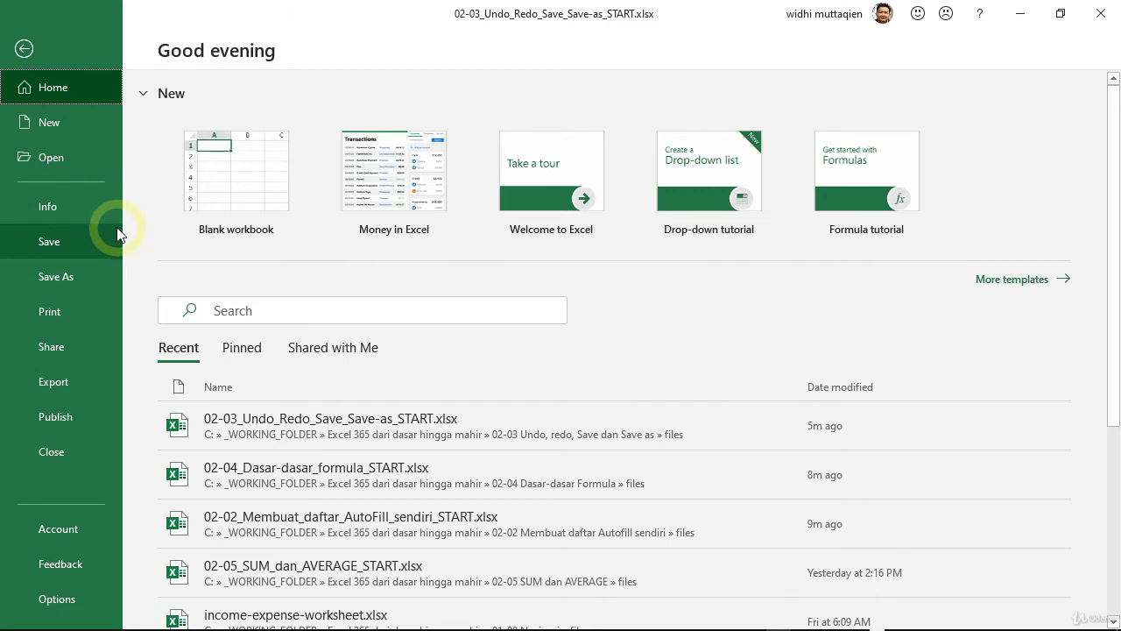
pyautogui.click(70, 243)
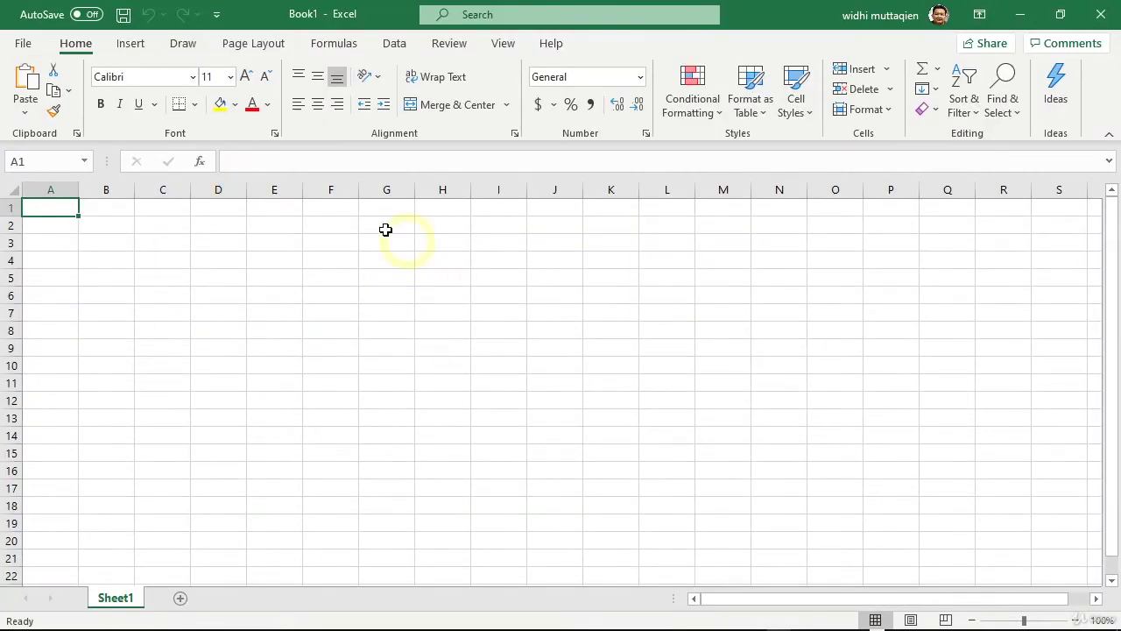
# - Start a Save As for the new blank workbook and choose This PC as the storage location
pyautogui.click(24, 44)
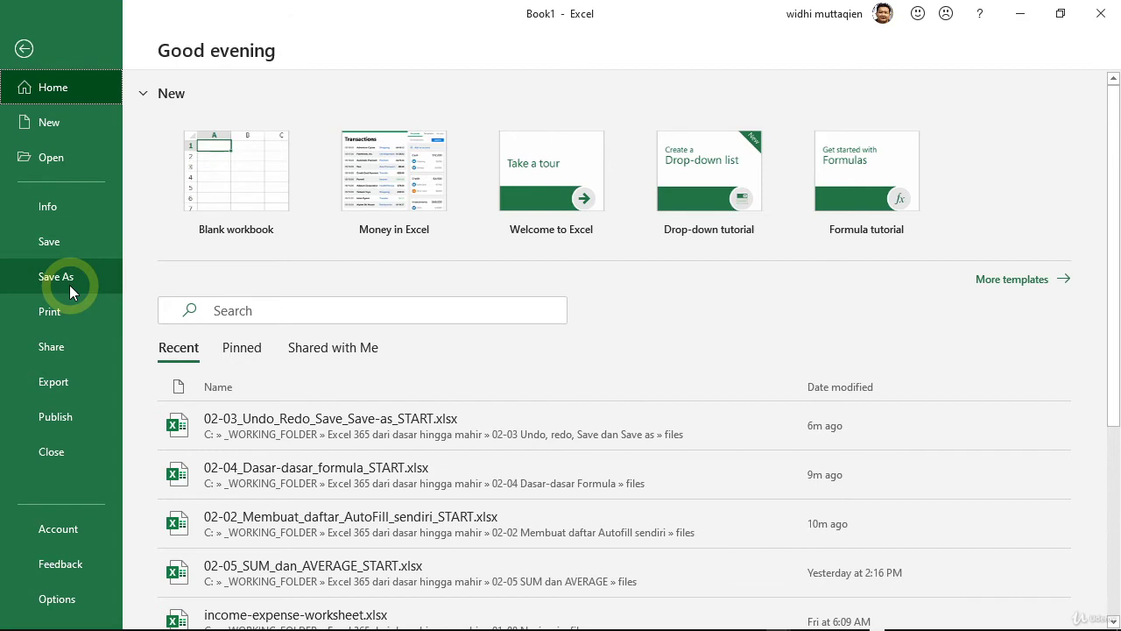
pyautogui.click(23, 48)
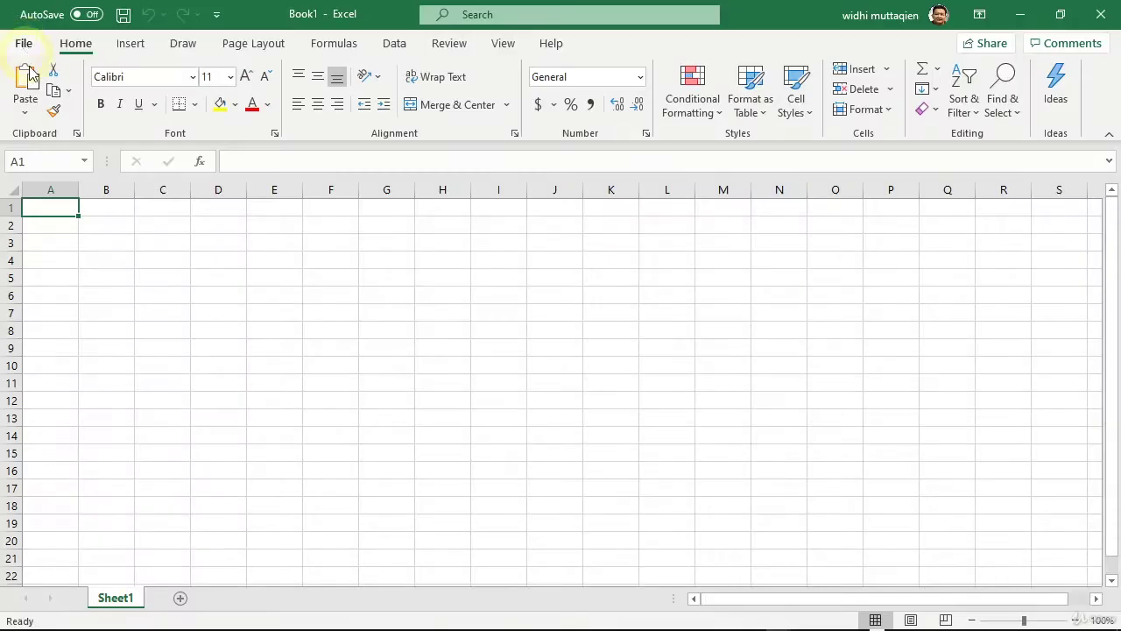
pyautogui.click(23, 43)
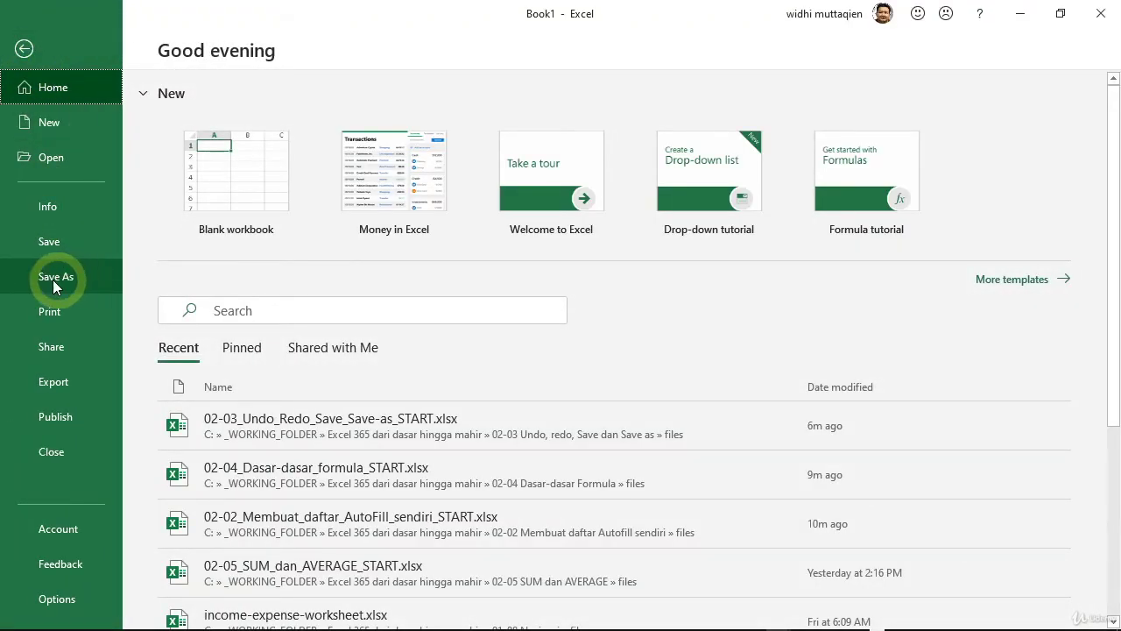
pyautogui.click(69, 280)
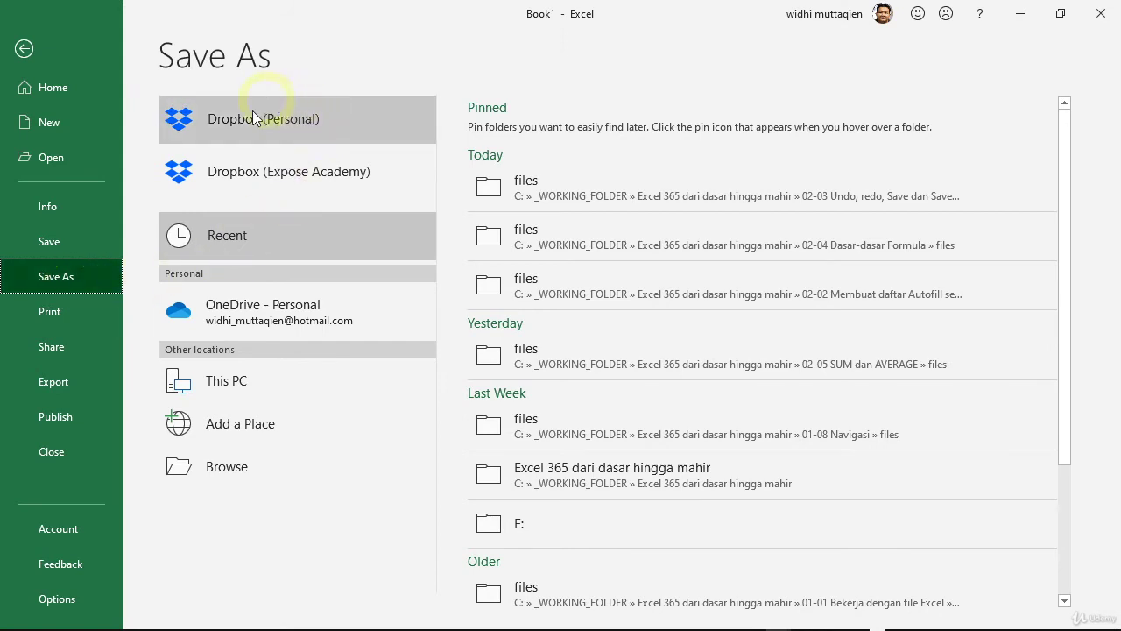
pyautogui.click(298, 128)
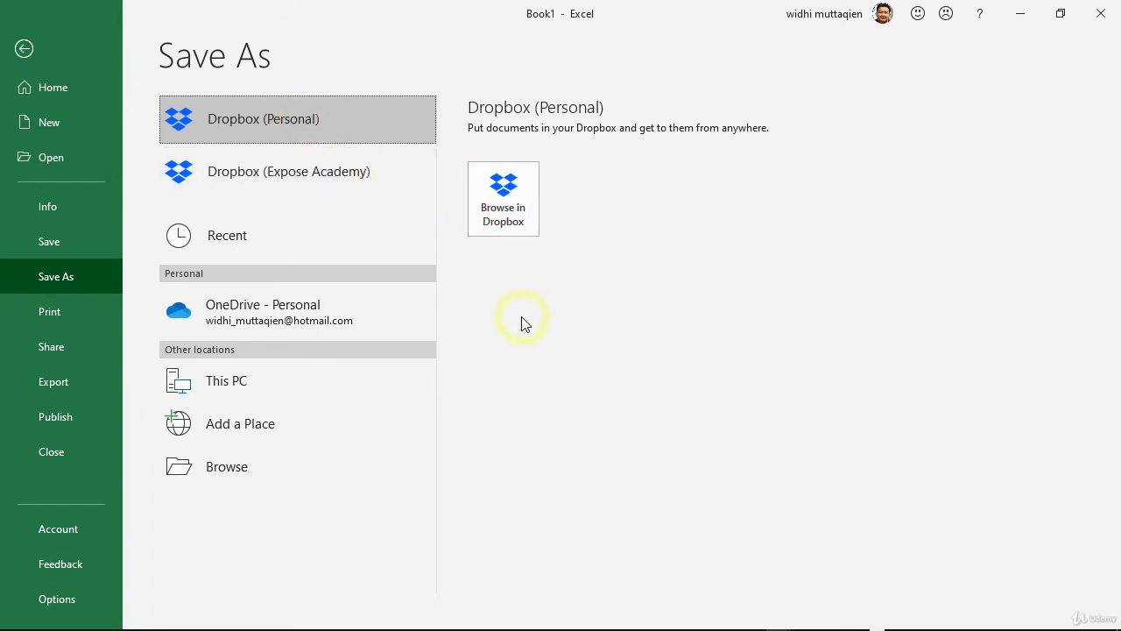
pyautogui.click(239, 391)
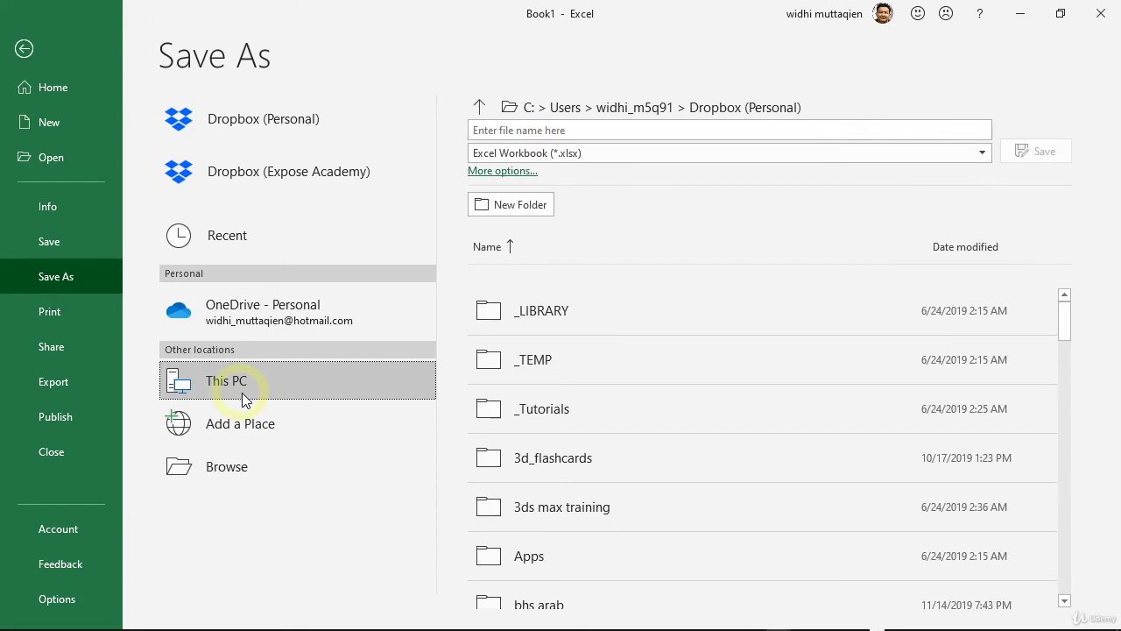
# - Browse the folders up to the root of This PC and pick _WORKING_FOLDER on drive C: as the save location
pyautogui.click(709, 425)
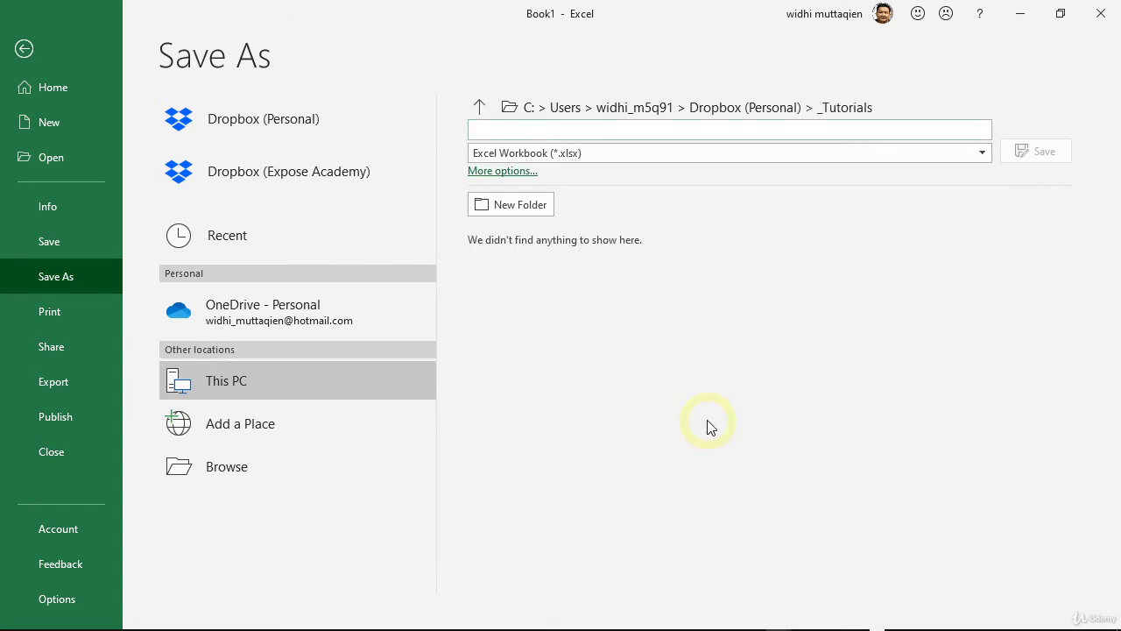
pyautogui.click(479, 109)
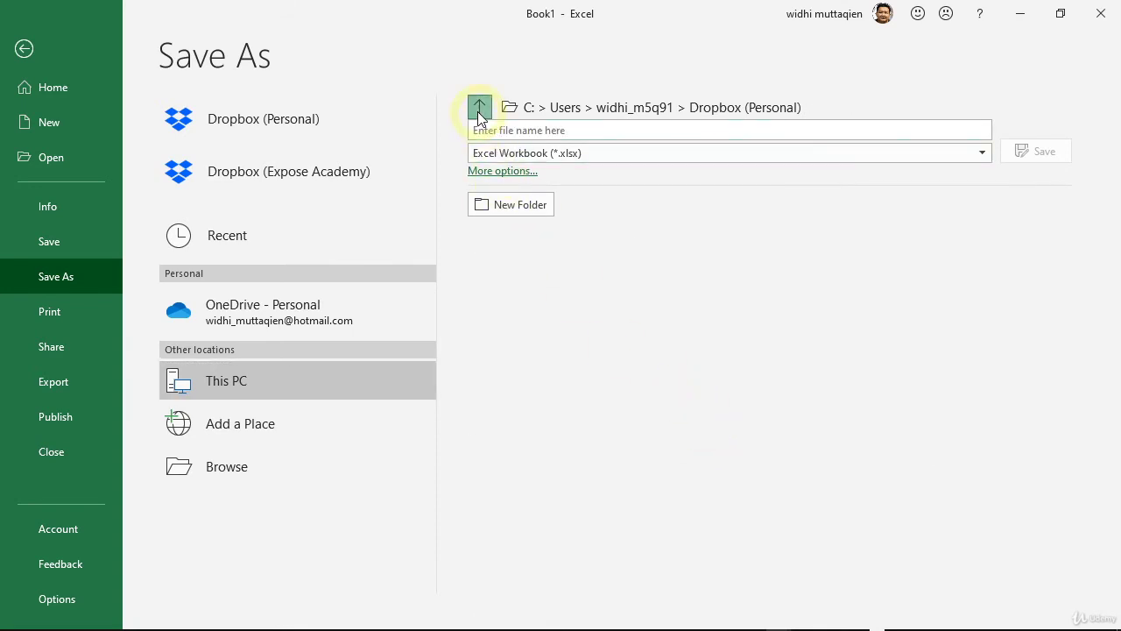
pyautogui.click(478, 111)
pyautogui.click(478, 112)
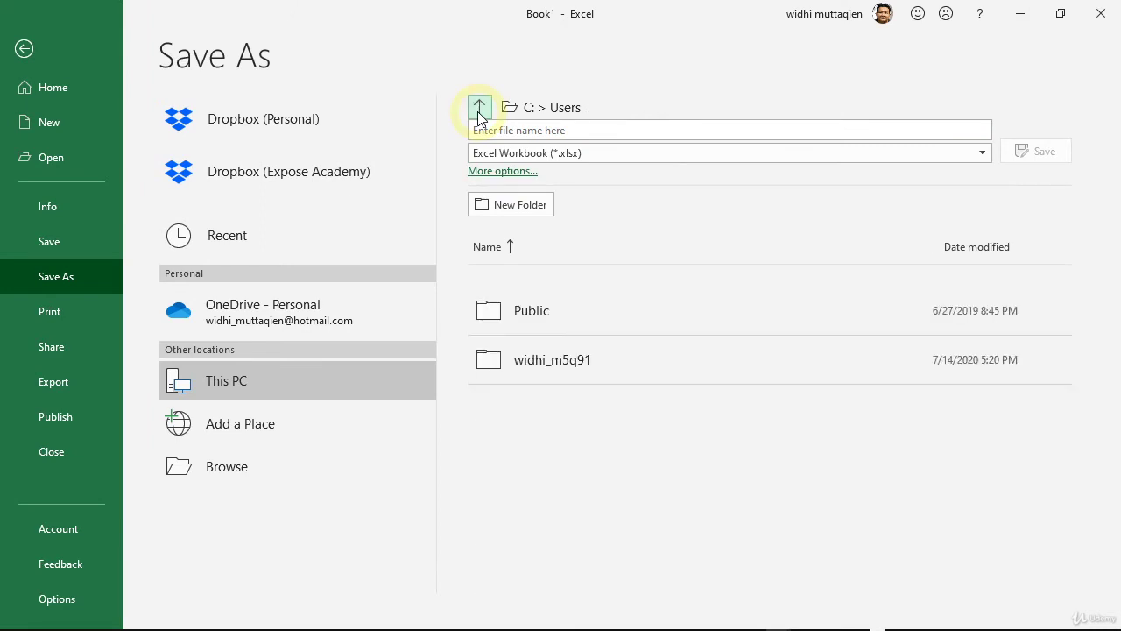
pyautogui.click(478, 111)
pyautogui.click(478, 111)
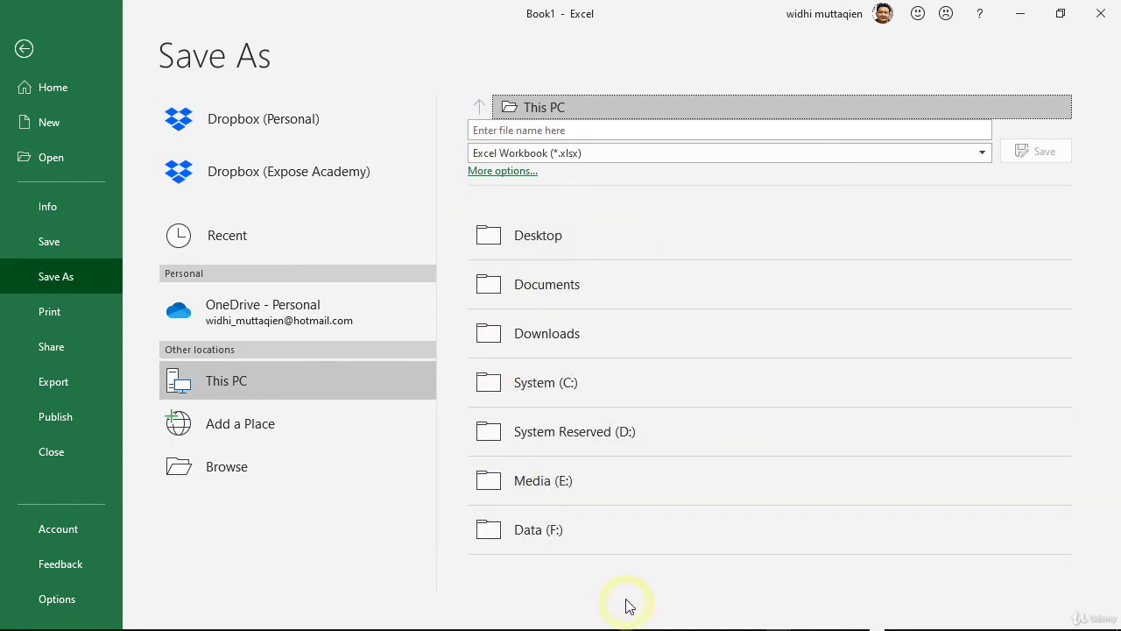
pyautogui.click(615, 383)
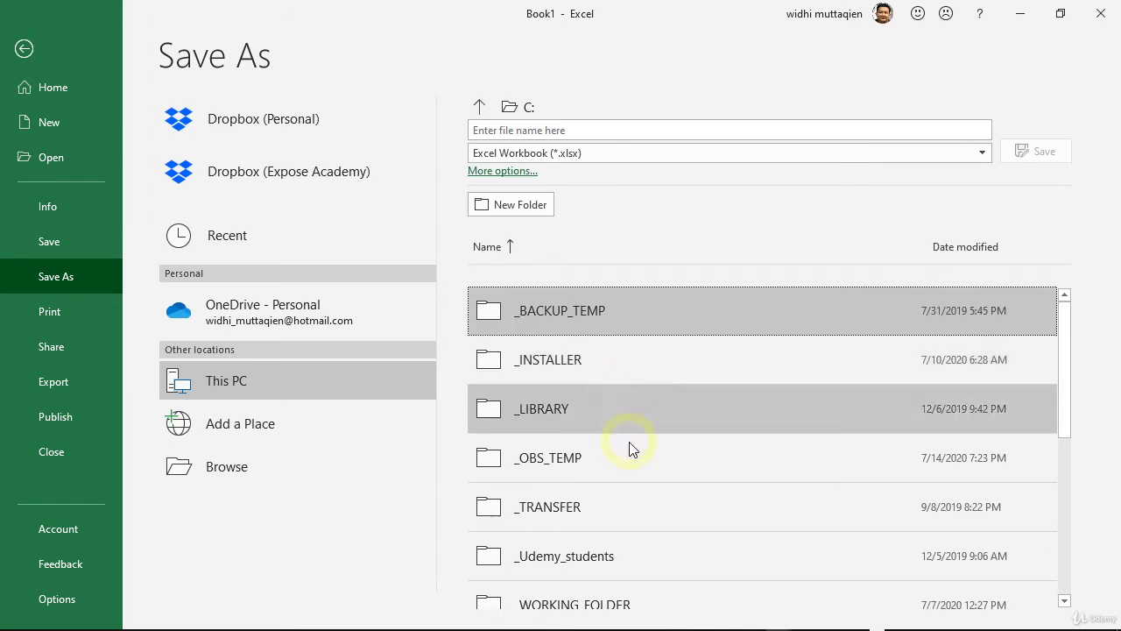
pyautogui.scroll(-1, 639, 478)
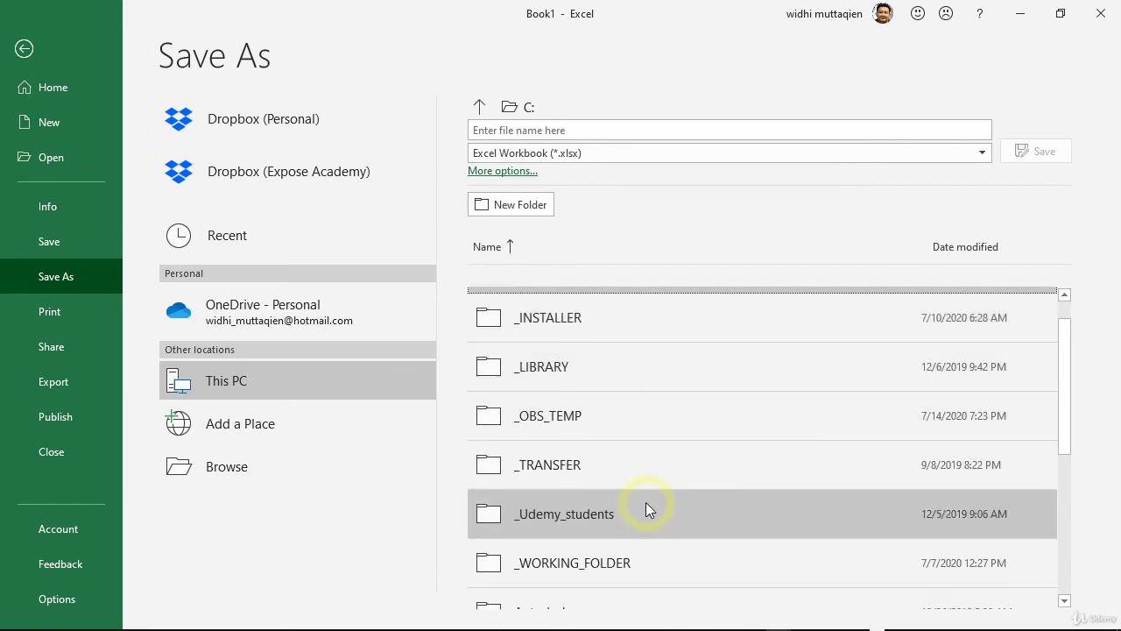
pyautogui.click(677, 567)
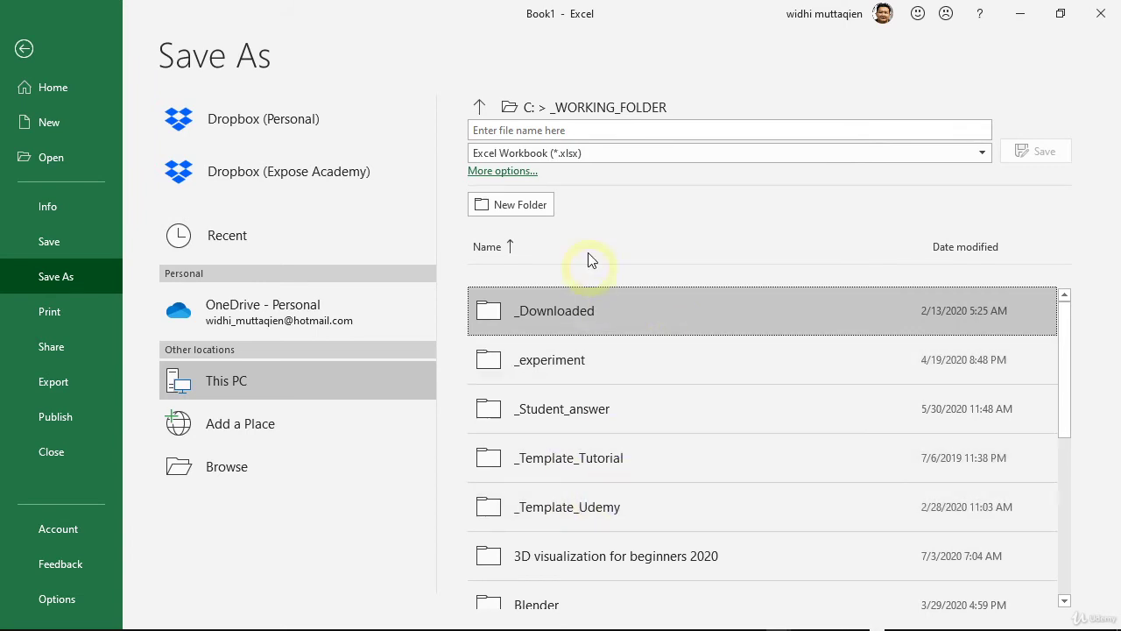
# - Name the file contoh file and choose Excel Workbook (*.xlsx) as its file type
pyautogui.click(581, 131)
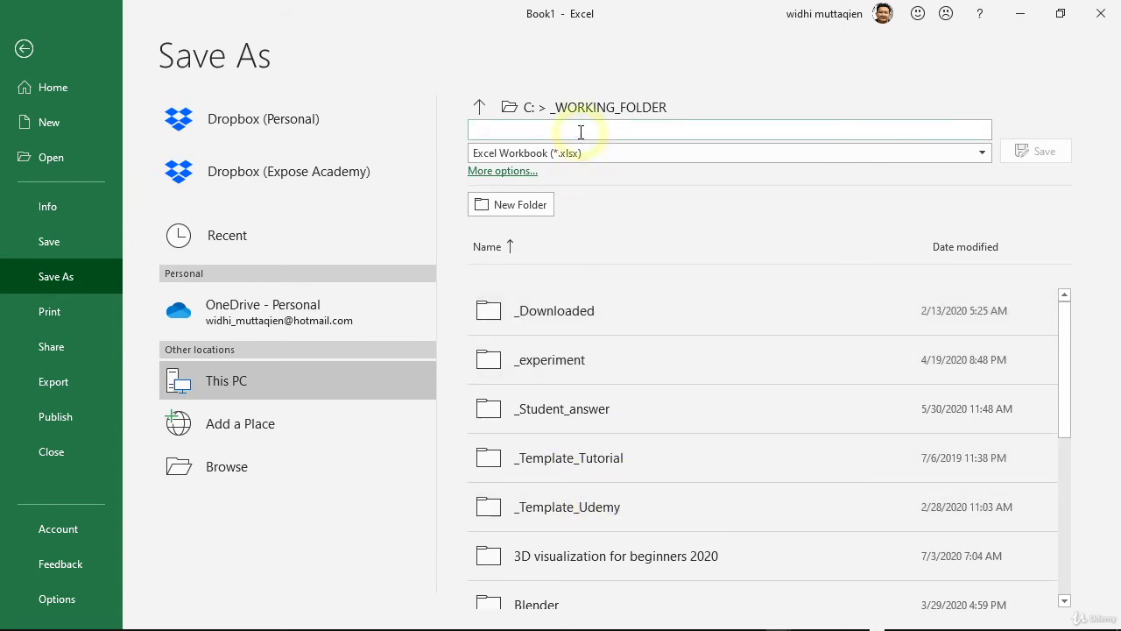
pyautogui.write('contoh f')
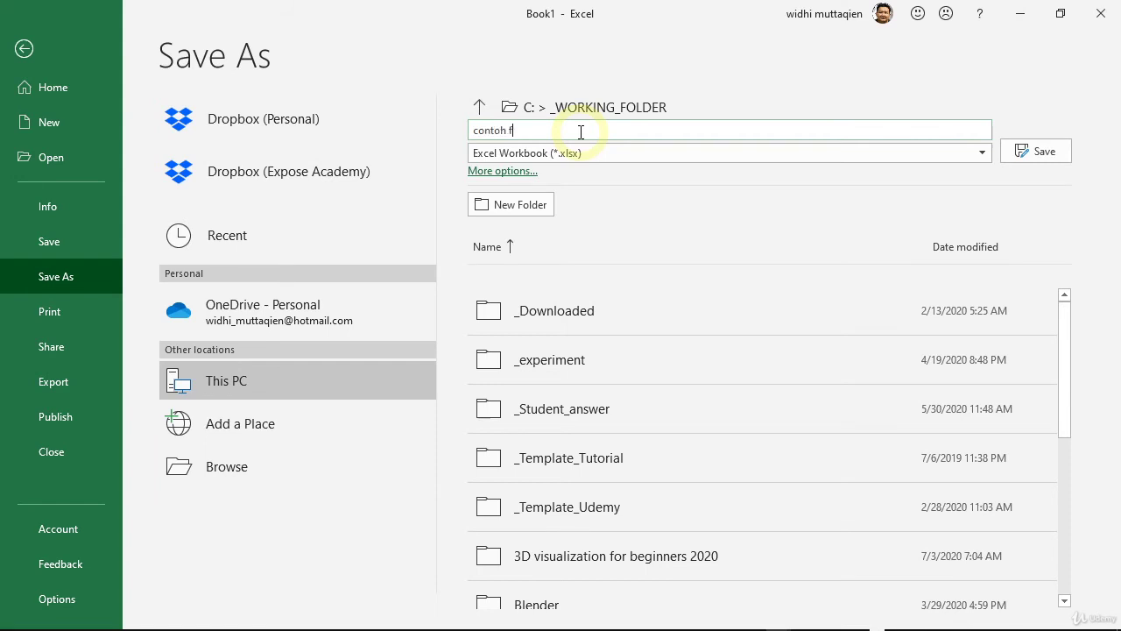
pyautogui.write('ile')
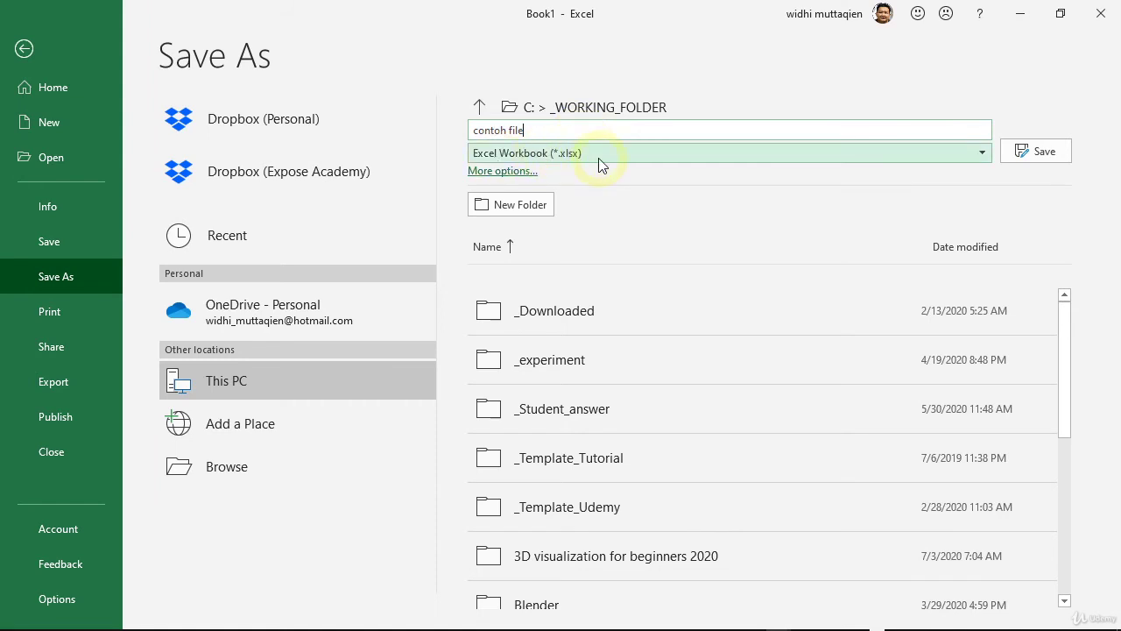
pyautogui.click(601, 160)
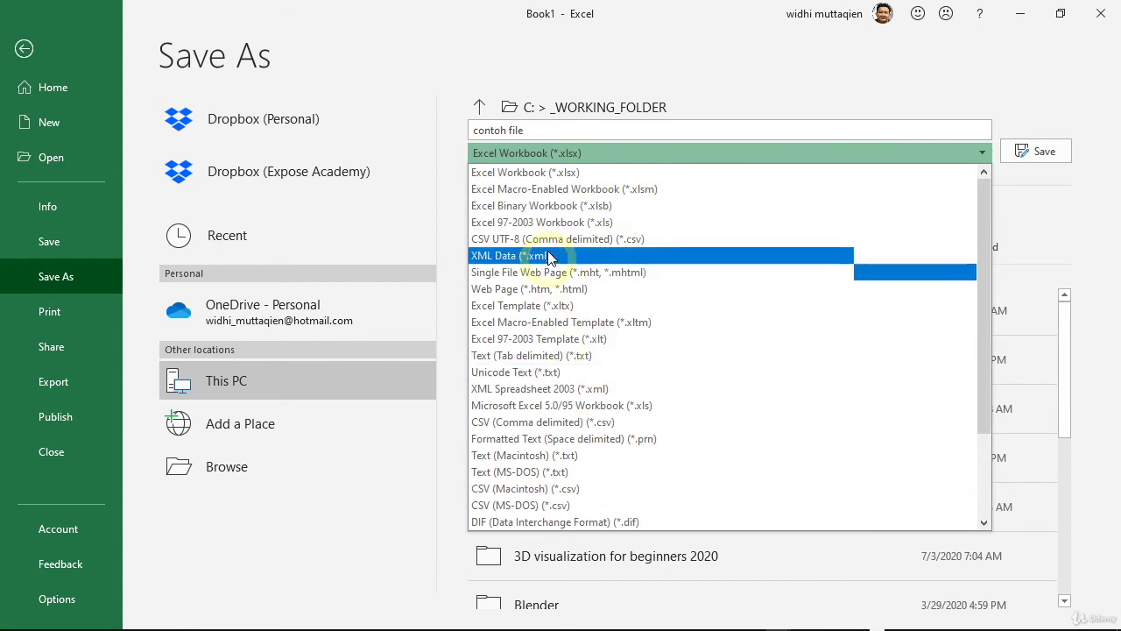
pyautogui.click(567, 173)
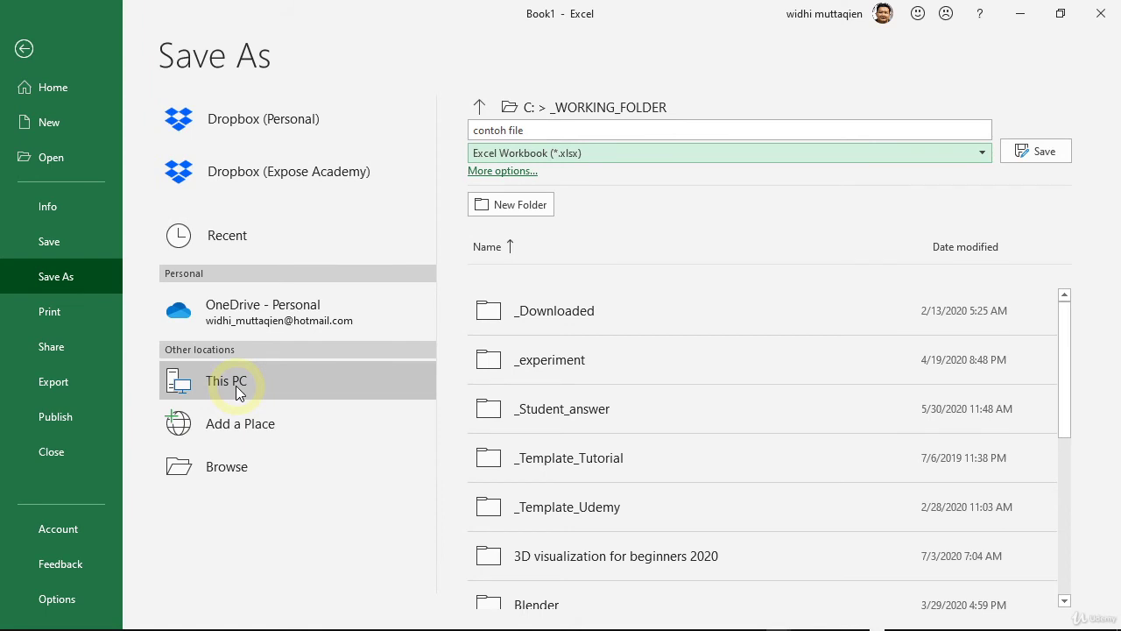
# - Browse to C:\_WORKING_FOLDER in the full Save As dialog and save the workbook there as contoh file.xlsx
pyautogui.click(230, 474)
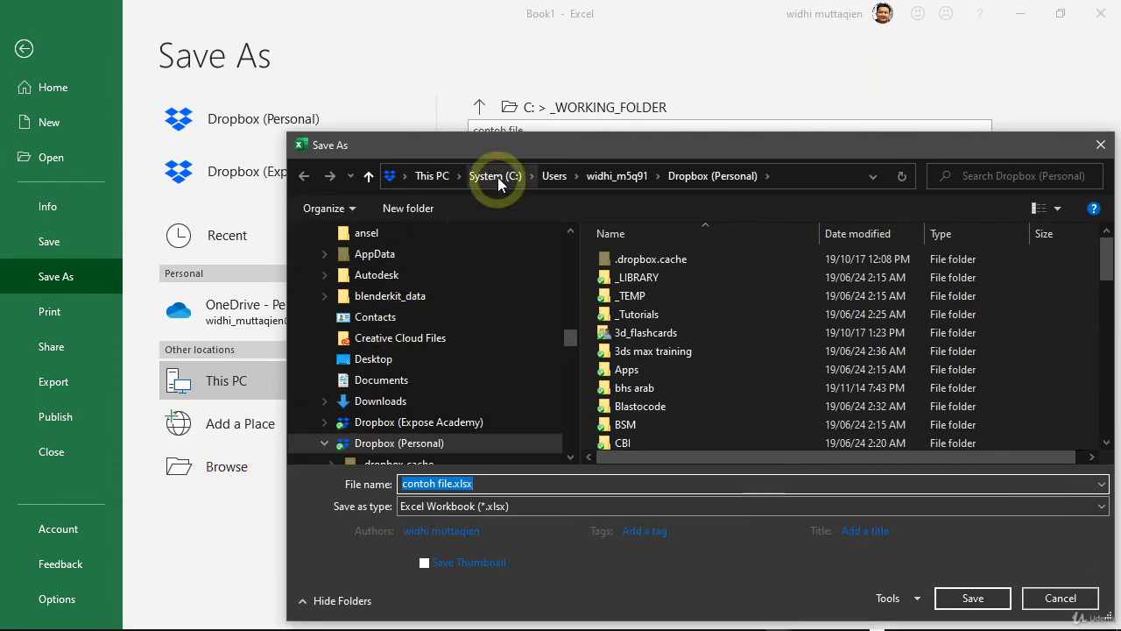
pyautogui.click(496, 177)
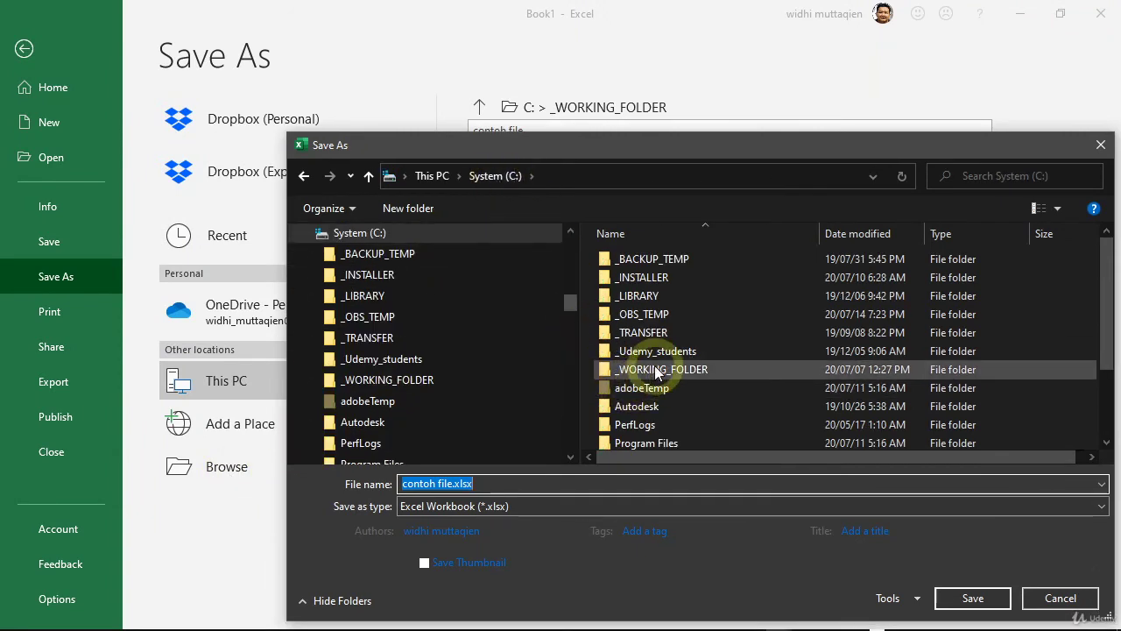
pyautogui.doubleClick(662, 369)
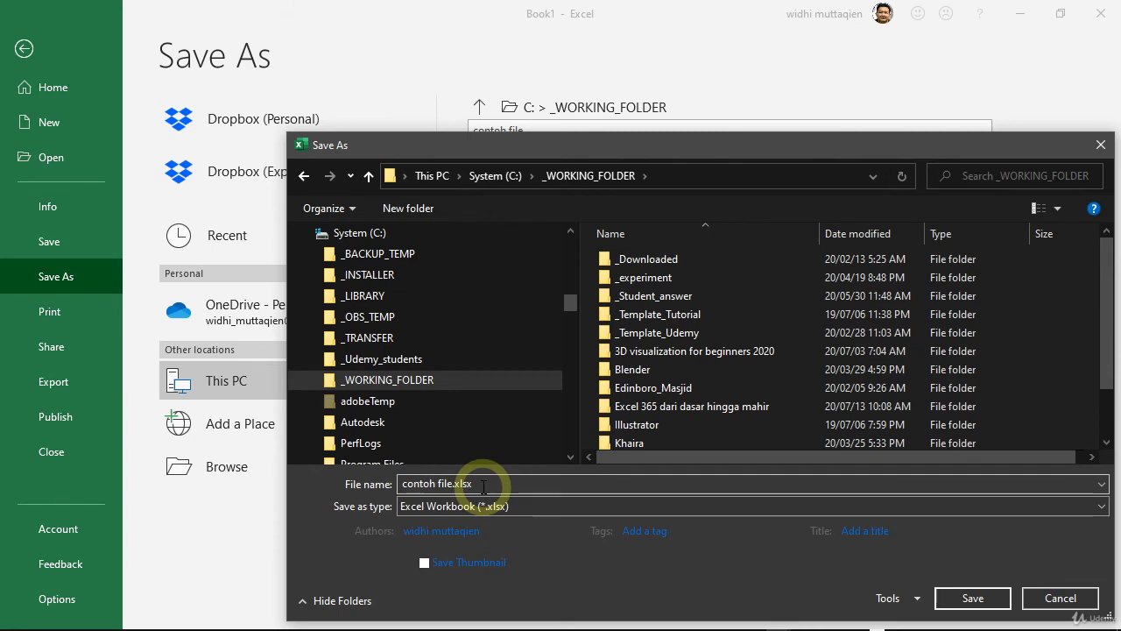
pyautogui.click(966, 598)
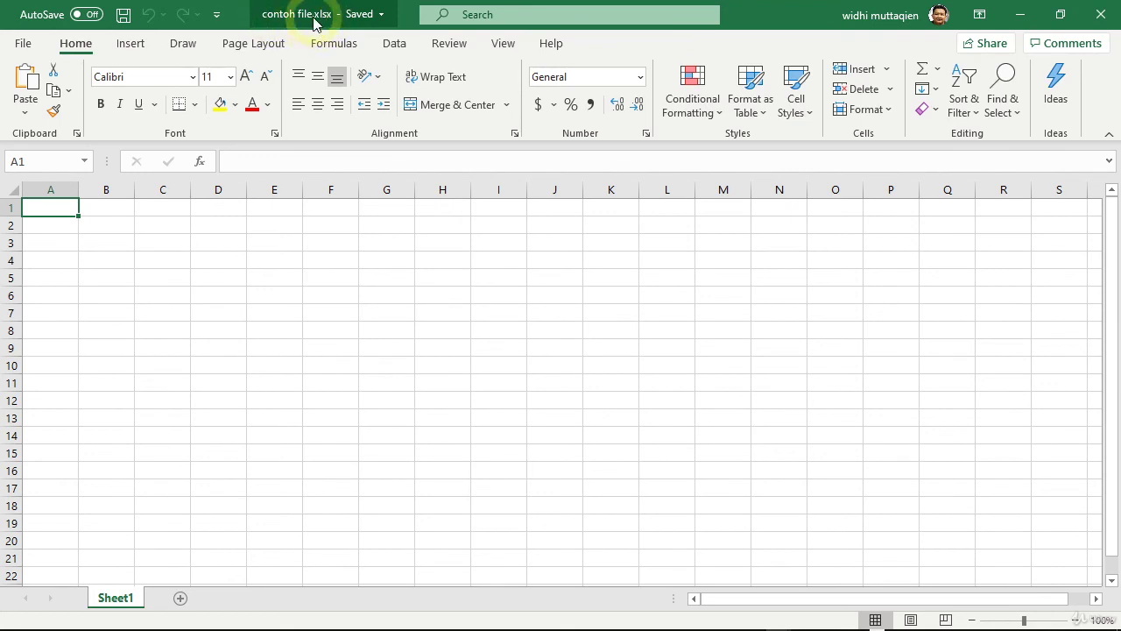
# - Save contoh file.xlsx again under its existing name
pyautogui.click(23, 44)
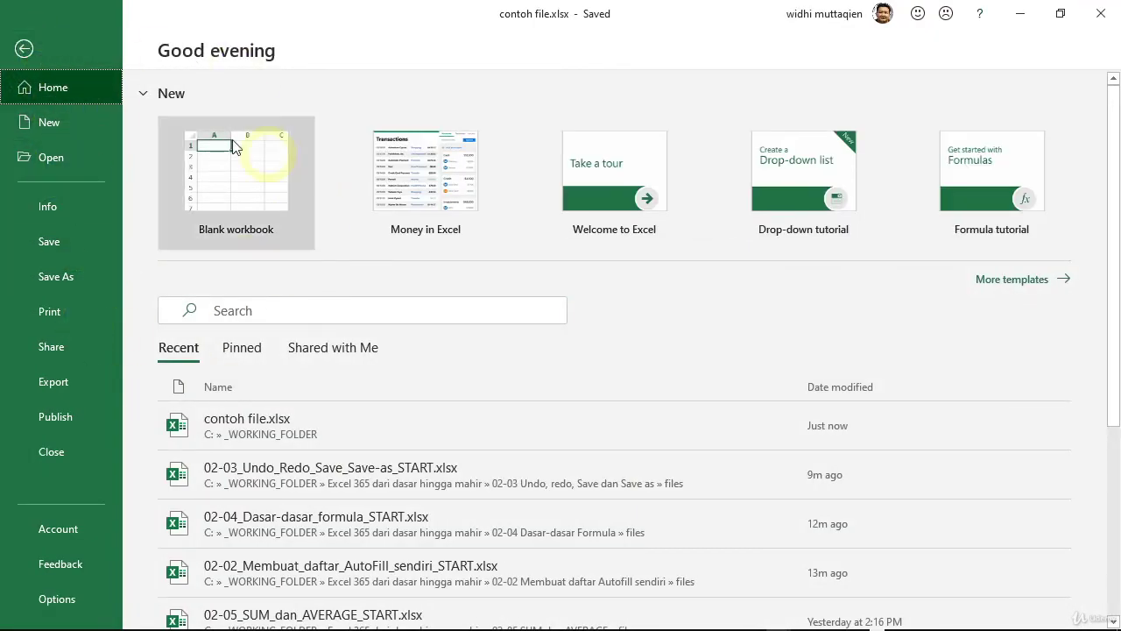
pyautogui.click(36, 50)
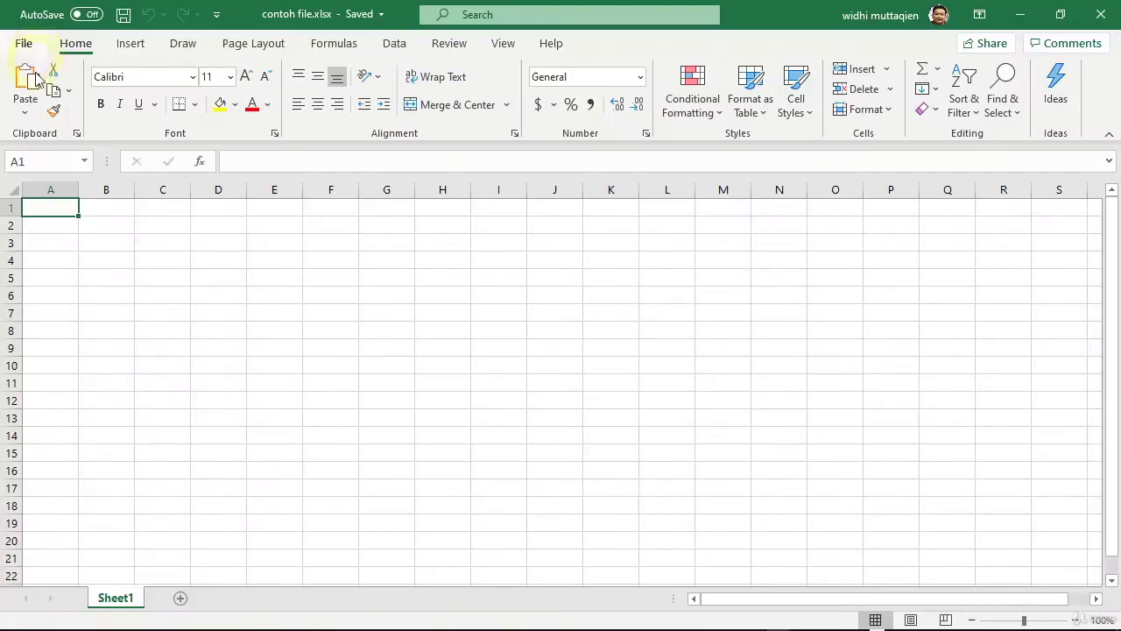
pyautogui.hotkey('ctrl', 's')
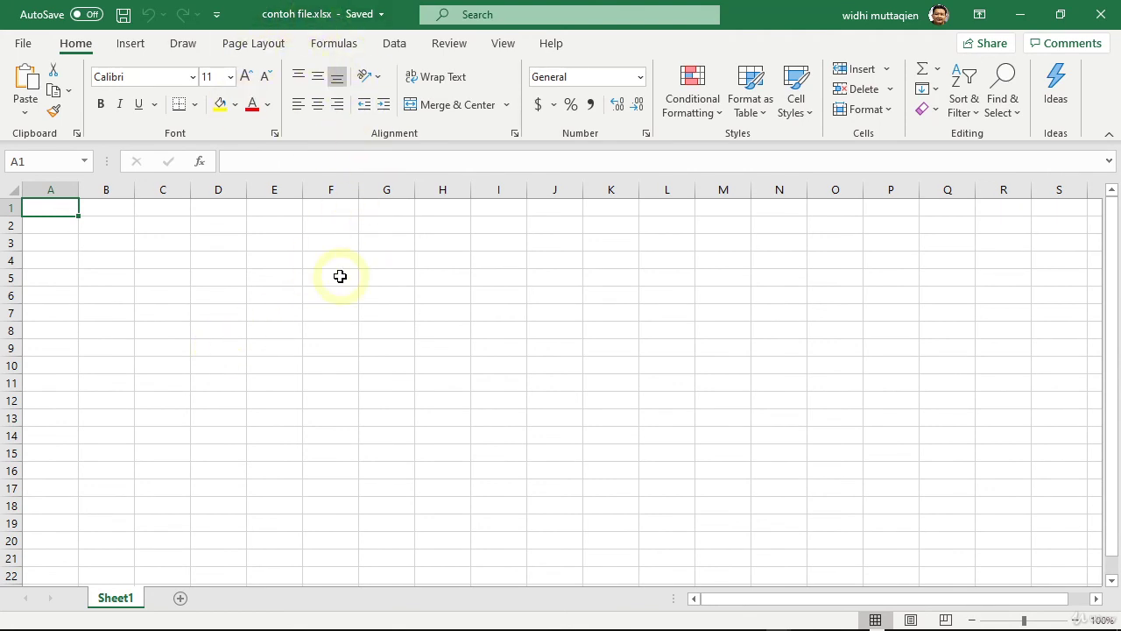
# - Open the Save As dialog for contoh file.xlsx
pyautogui.click(25, 43)
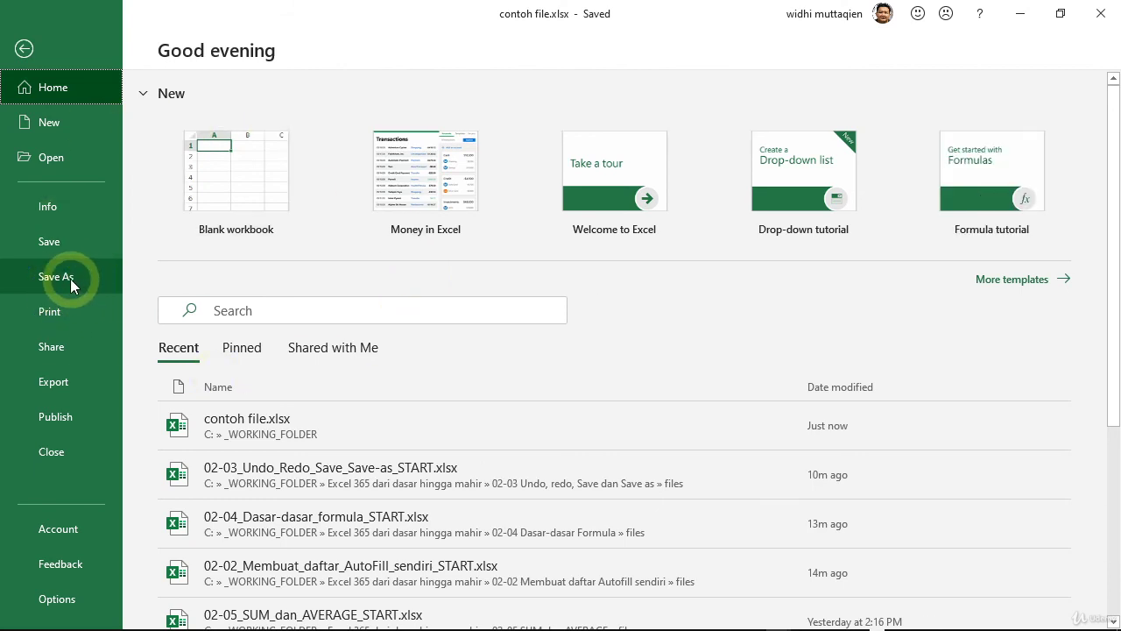
pyautogui.click(24, 49)
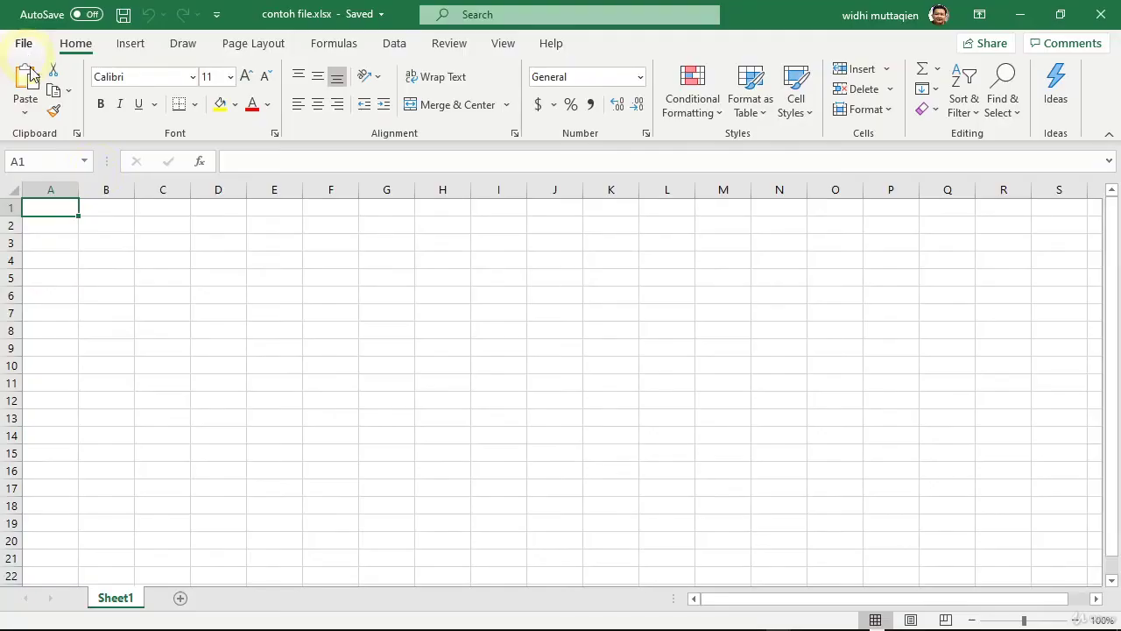
pyautogui.press('F12')
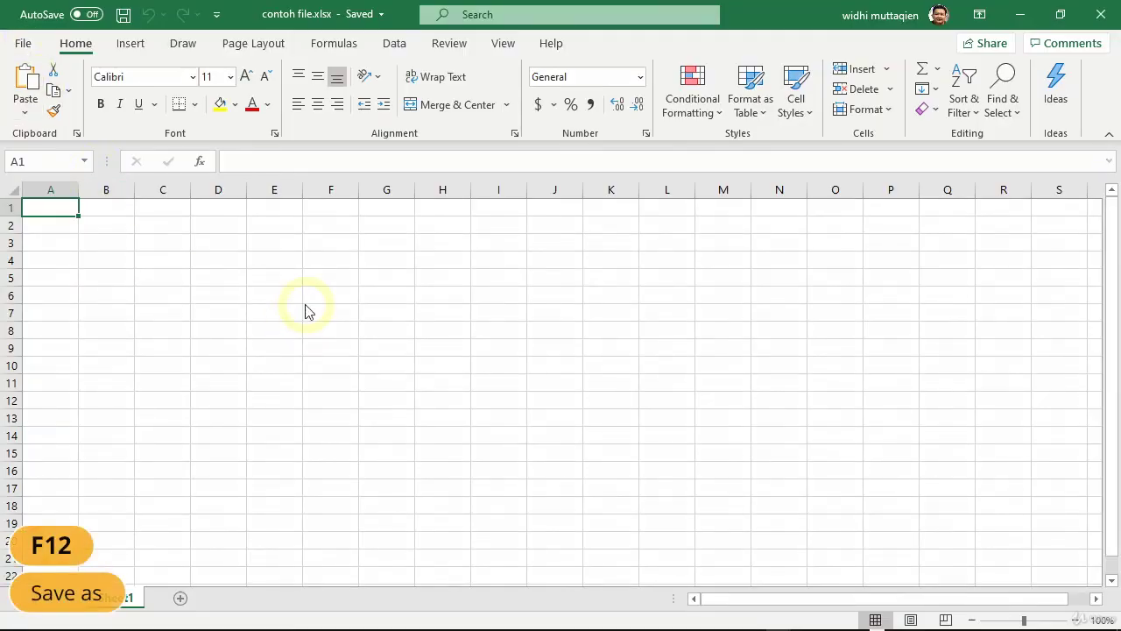